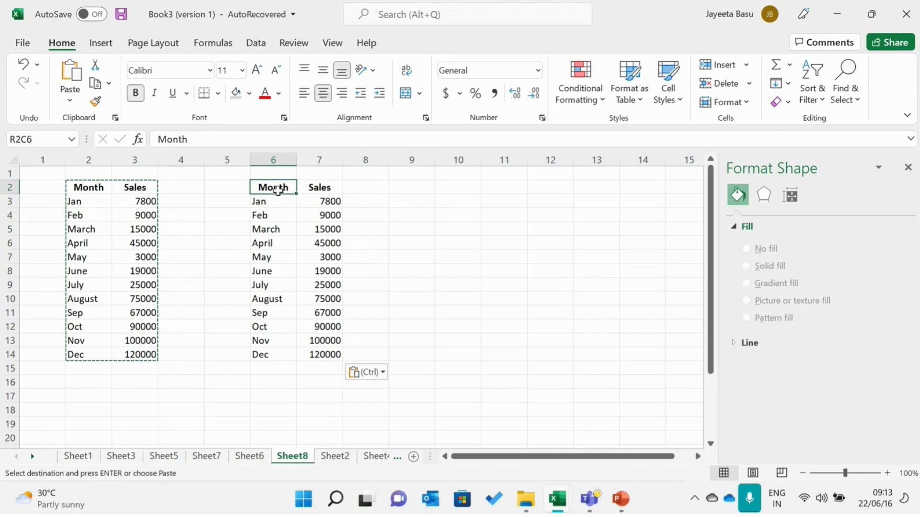
Change the copied table's Month header to Year and enter 2010 and 2011 in the first two rows below it.
{"action": "type", "text": "Year"}
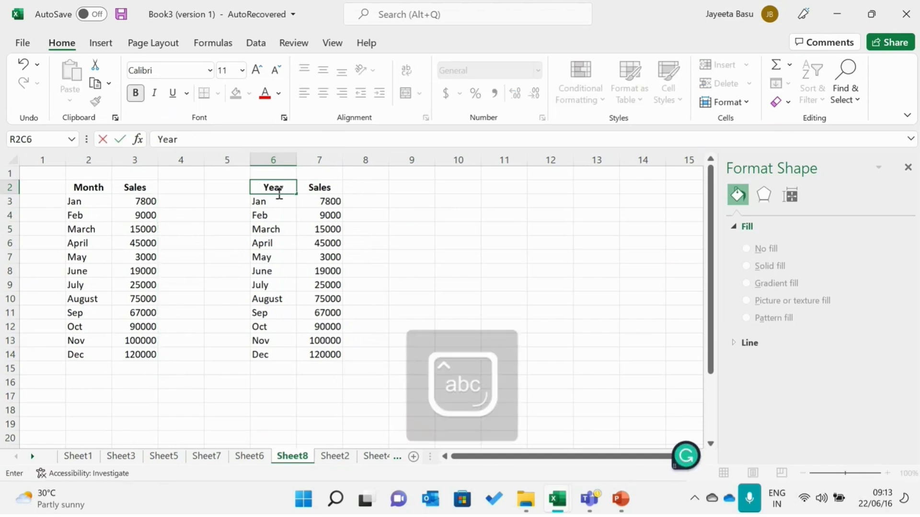
{"action": "left_click", "coordinate": [279, 198]}
{"action": "type", "text": "2"}
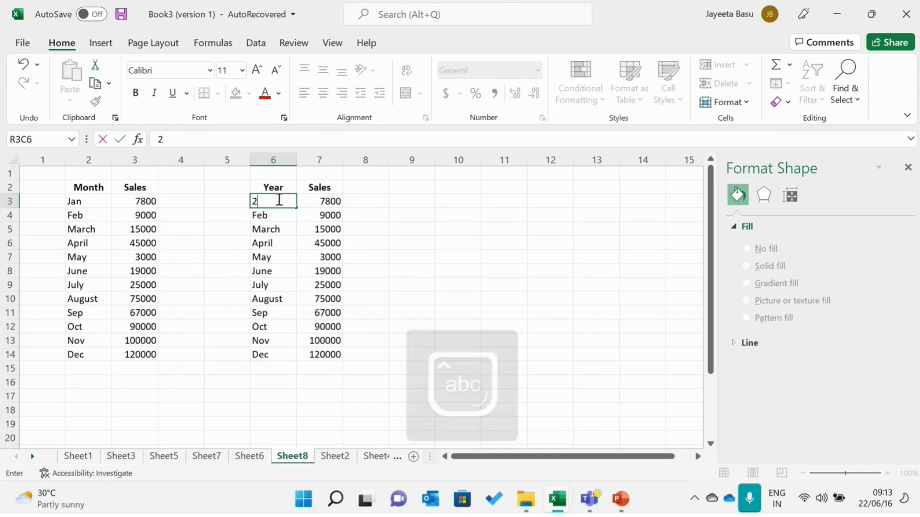
{"action": "type", "text": "00"}
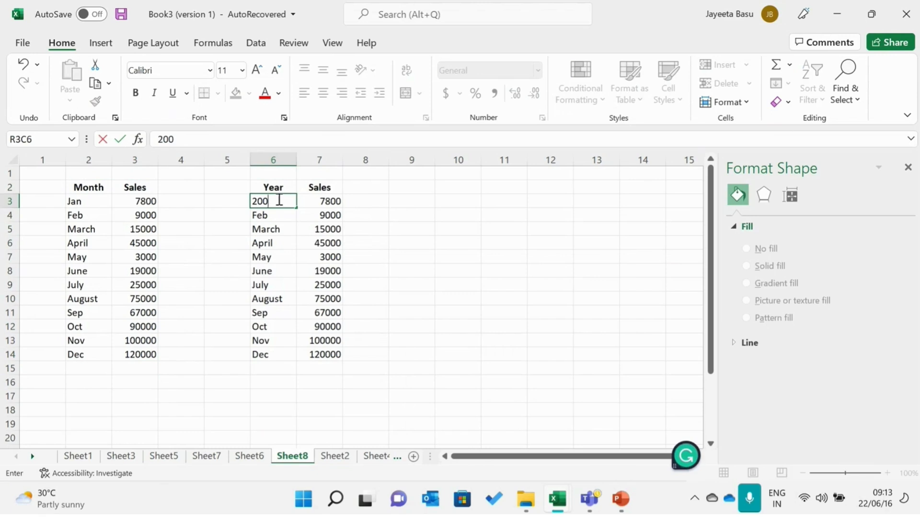
{"action": "type", "text": "0"}
{"action": "left_click", "coordinate": [277, 214]}
{"action": "type", "text": "2011"}
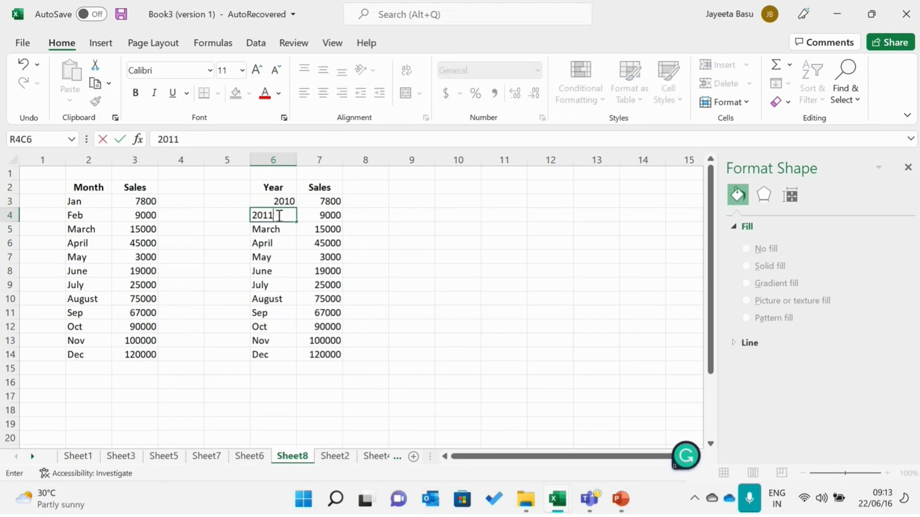
{"action": "key", "text": "Return"}
Replace the month names from March to June in the Year column with 2012, 2013, 2014 and 2015.
{"action": "type", "text": "201"}
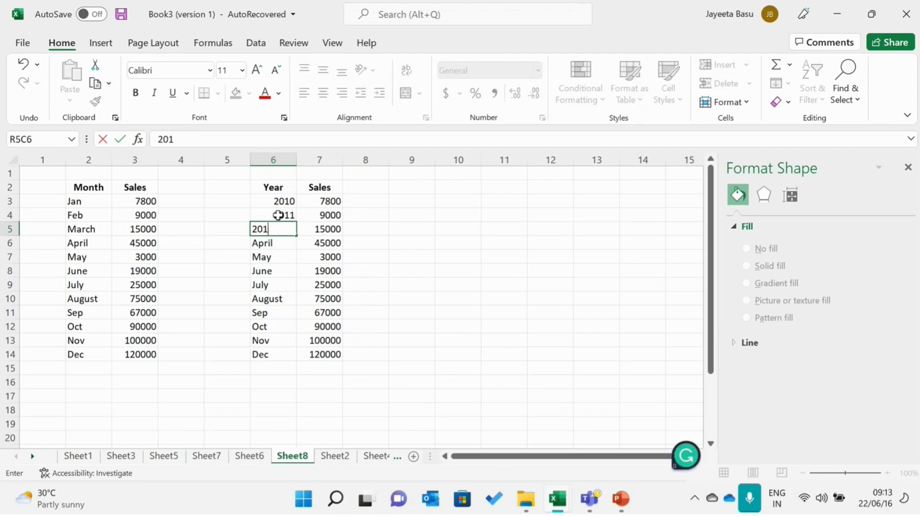
{"action": "type", "text": "2"}
{"action": "key", "text": "Return"}
{"action": "type", "text": "201"}
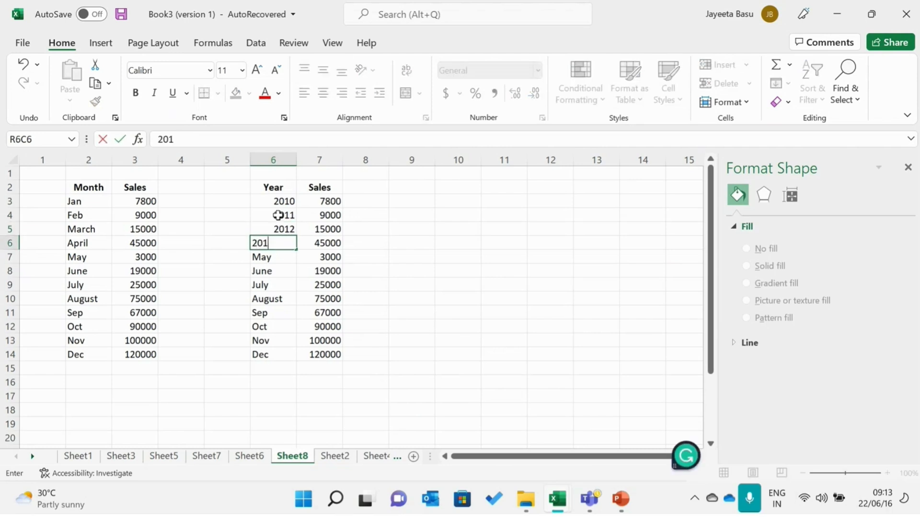
{"action": "key", "text": "Return"}
{"action": "type", "text": "20"}
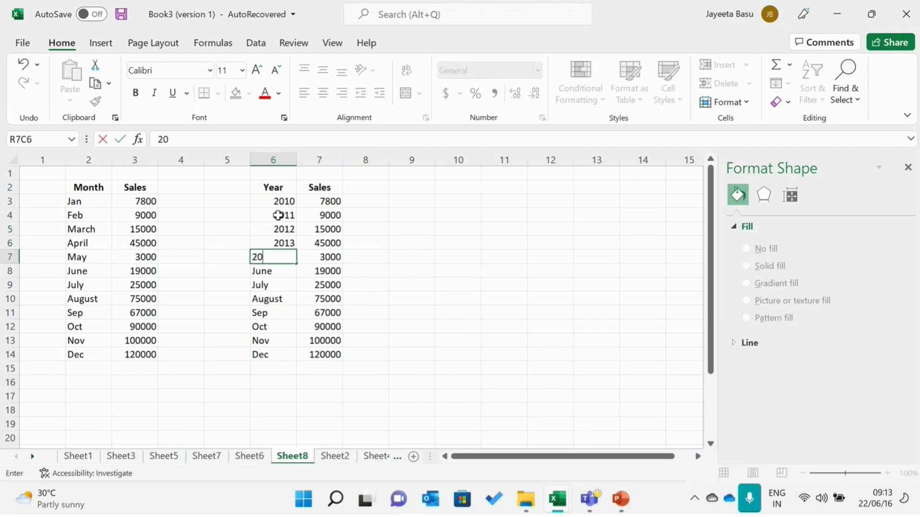
{"action": "type", "text": "14"}
{"action": "key", "text": "Return"}
{"action": "type", "text": "2015"}
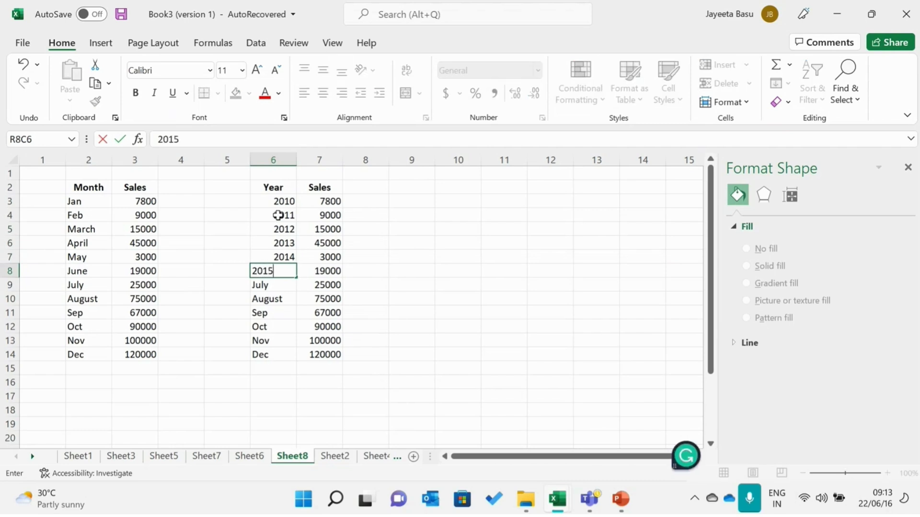
{"action": "key", "text": "Return"}
Replace July and August in the Year column with 2016 and 2017.
{"action": "type", "text": "201"}
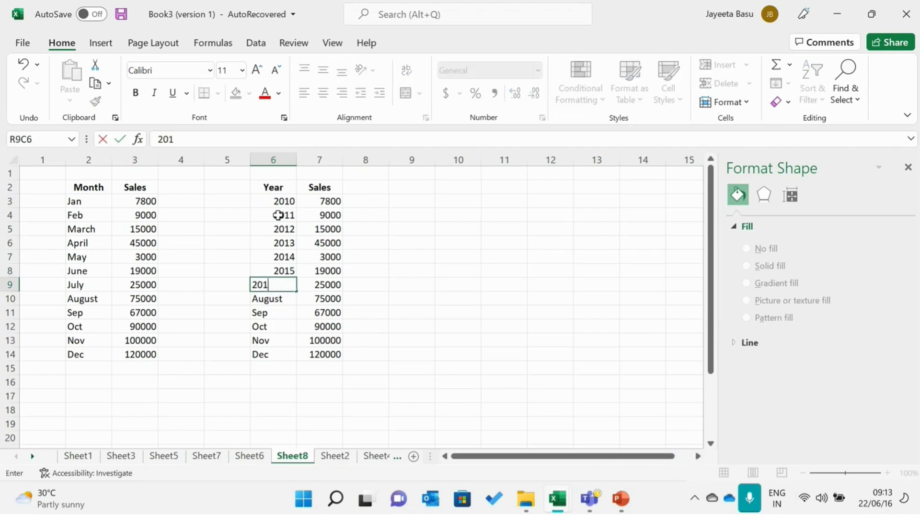
{"action": "type", "text": "6"}
{"action": "key", "text": "Return"}
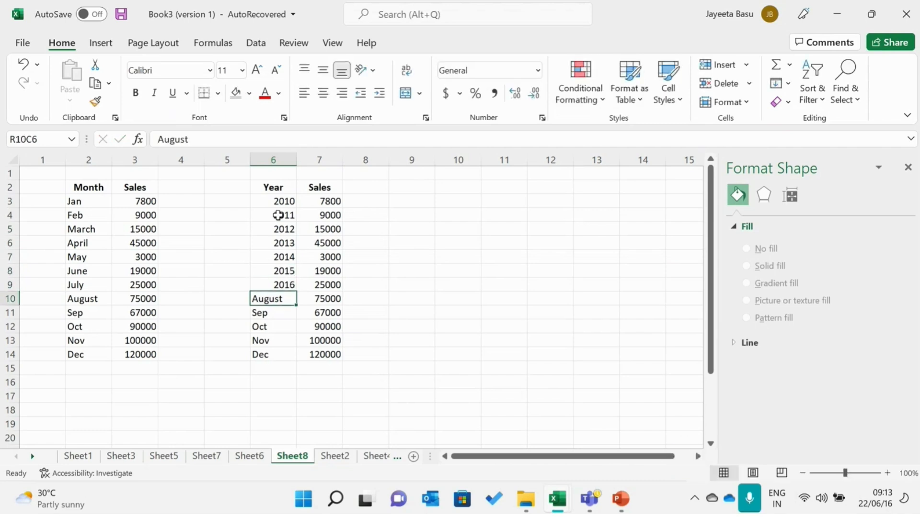
{"action": "type", "text": "201"}
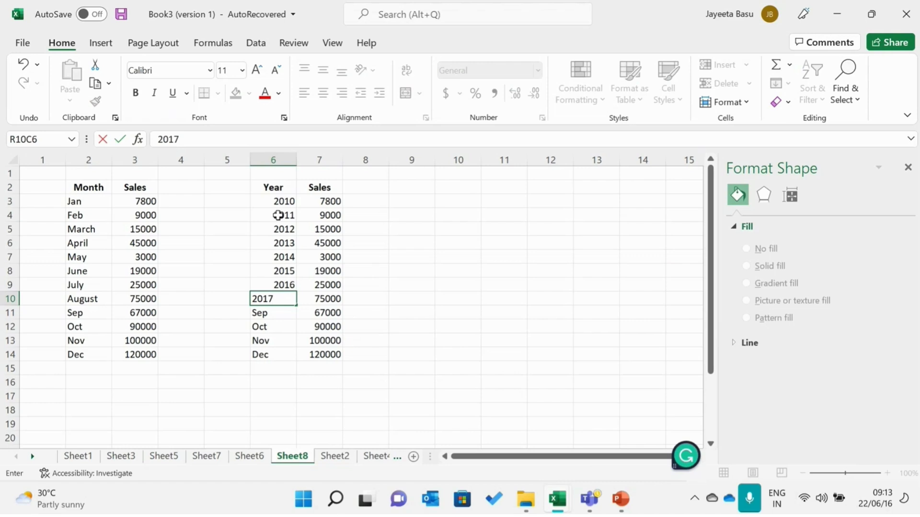
{"action": "type", "text": "7"}
{"action": "key", "text": "Left"}
{"action": "key", "text": "Right"}
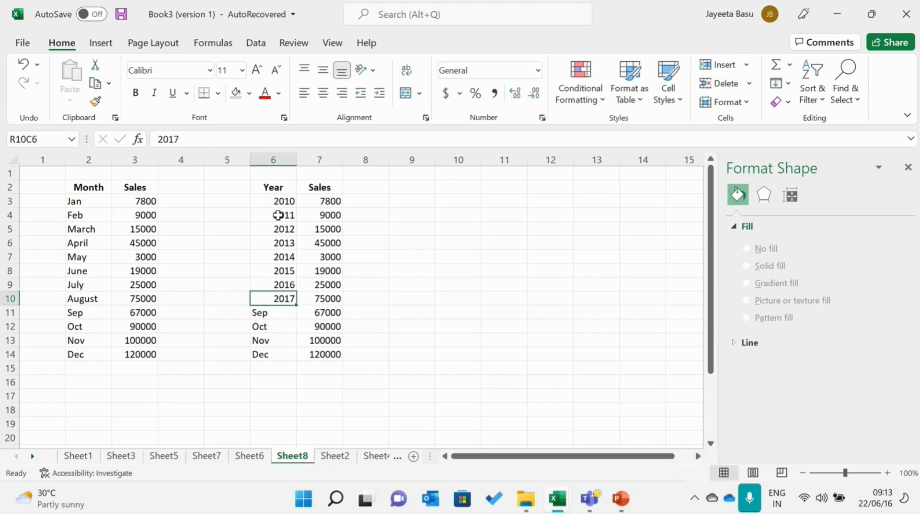
{"action": "key", "text": "Down"}
Replace the remaining month names from Sep to Dec in the Year column with 2018, 2019, 2020 and 2021.
{"action": "type", "text": "2018"}
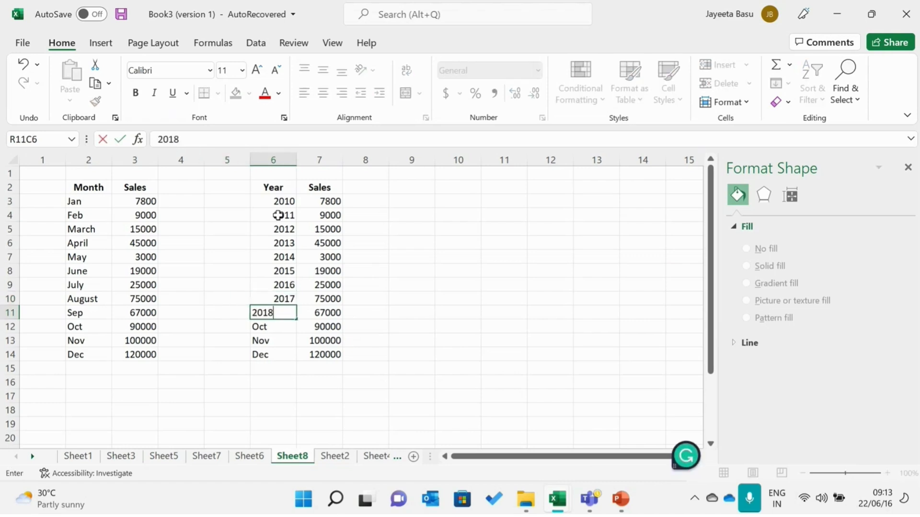
{"action": "key", "text": "Return"}
{"action": "type", "text": "2019"}
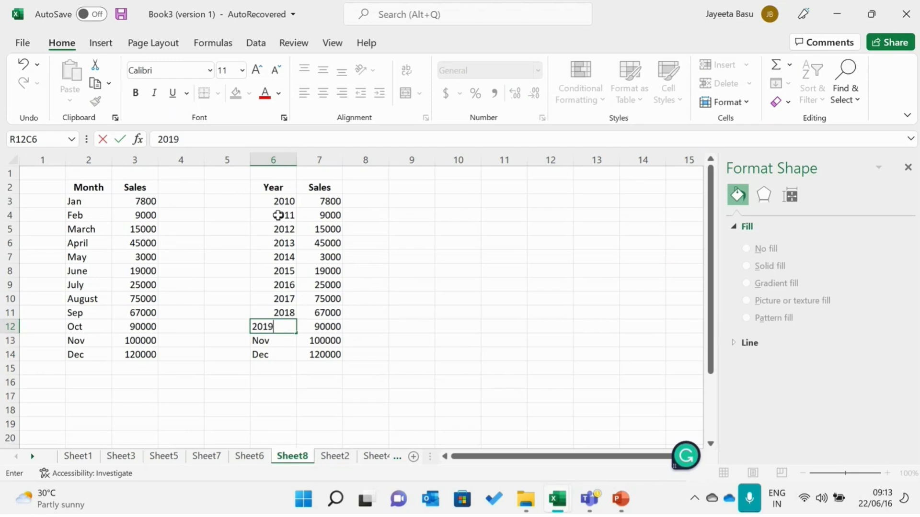
{"action": "key", "text": "Return"}
{"action": "type", "text": "2020"}
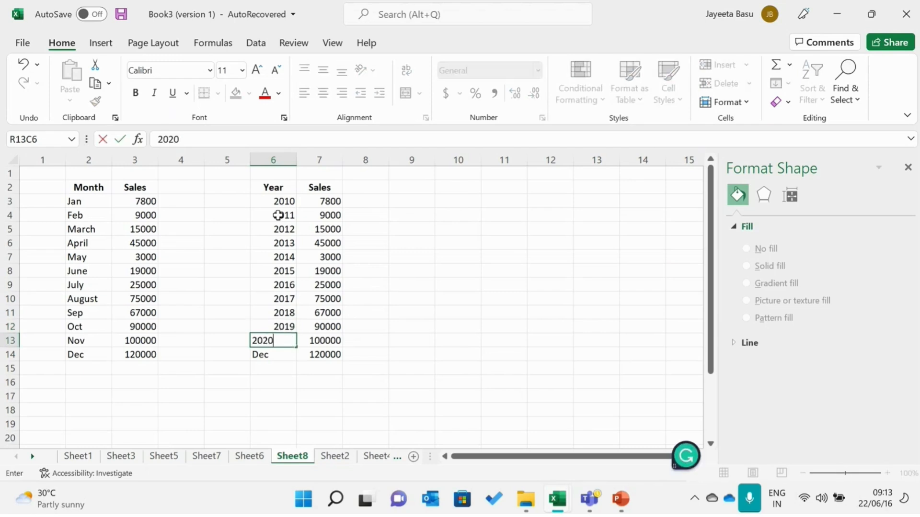
{"action": "key", "text": "Return"}
{"action": "type", "text": "2021"}
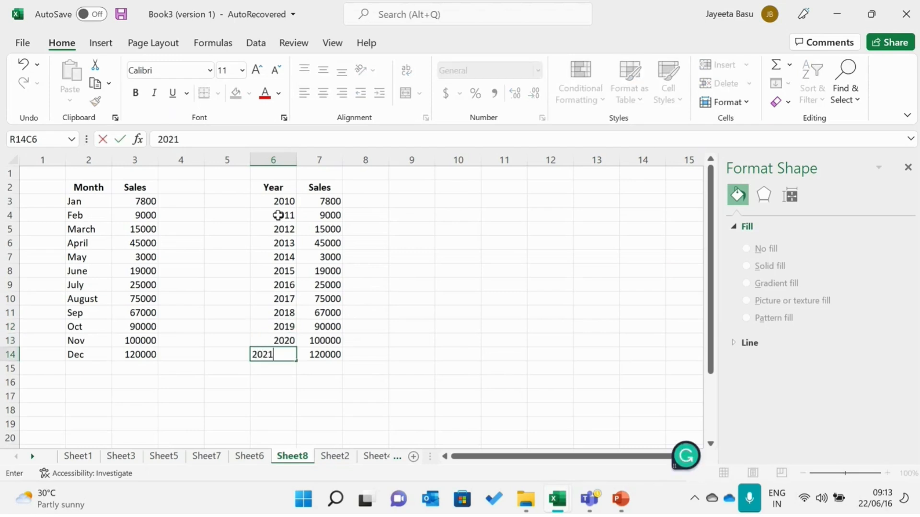
{"action": "left_click", "coordinate": [401, 238]}
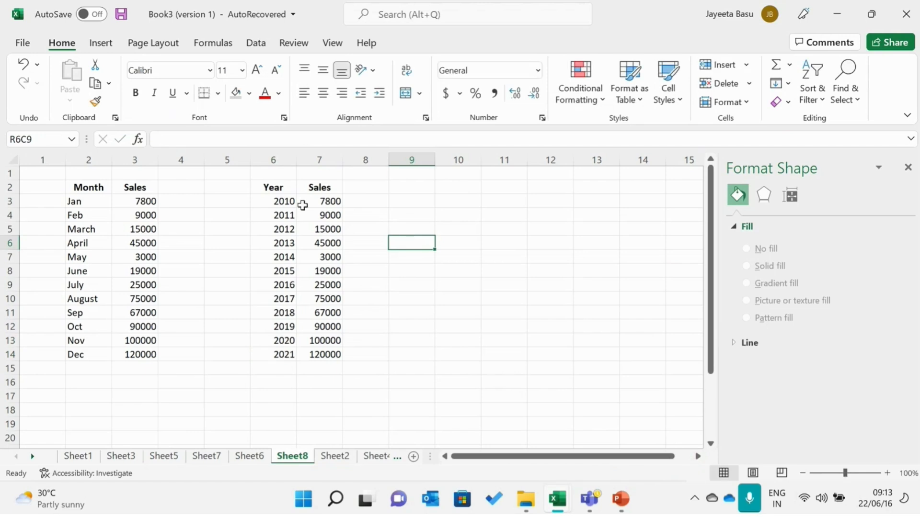
Insert a 2-D line chart from the Year and Sales table, using the variant with a single Sales line plotted against the years.
{"action": "left_click_drag", "start_coordinate": [287, 192], "coordinate": [326, 354]}
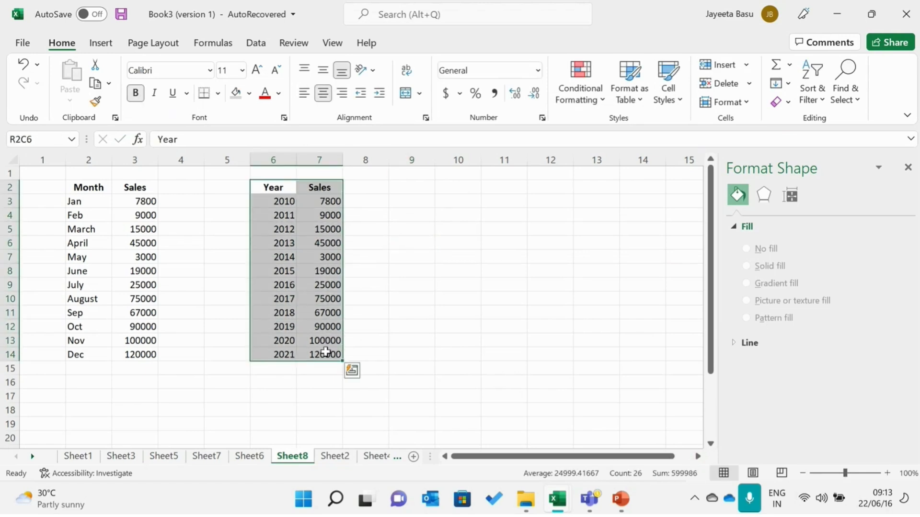
{"action": "left_click", "coordinate": [111, 41]}
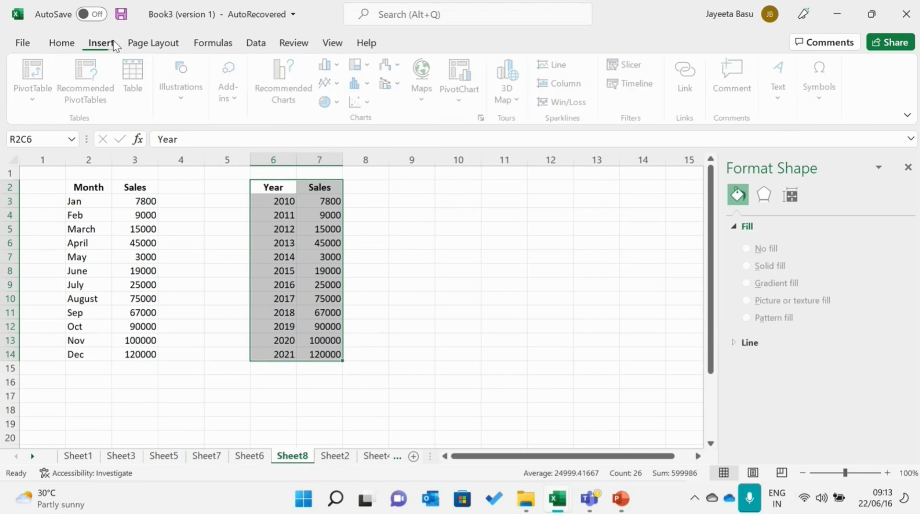
{"action": "left_click", "coordinate": [339, 84]}
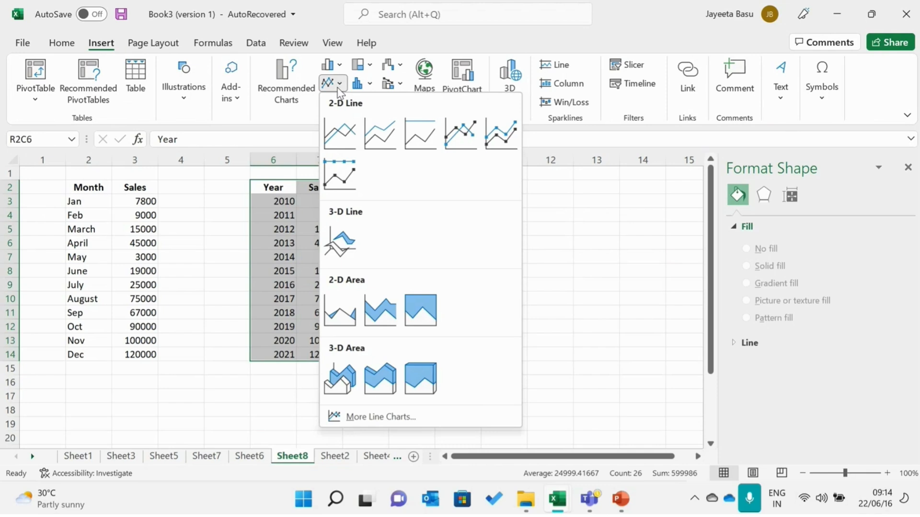
{"action": "left_click", "coordinate": [366, 416]}
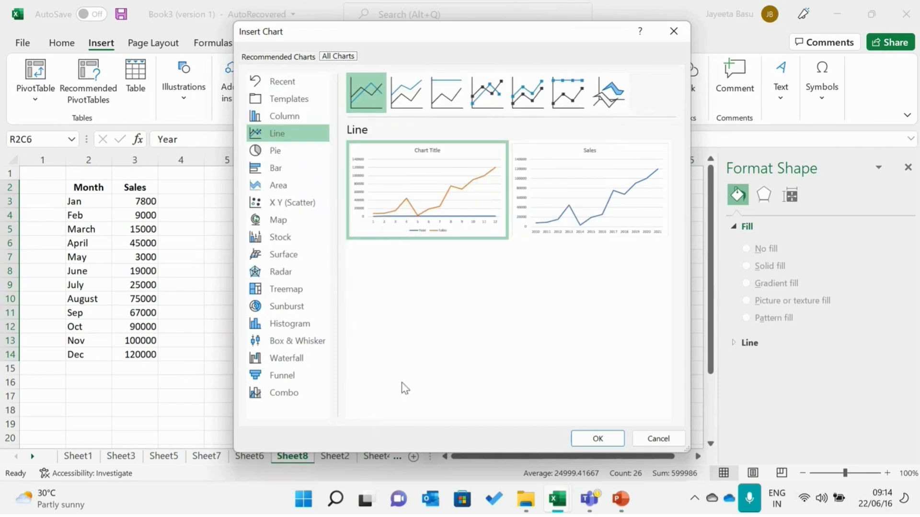
{"action": "mouse_move", "coordinate": [603, 207]}
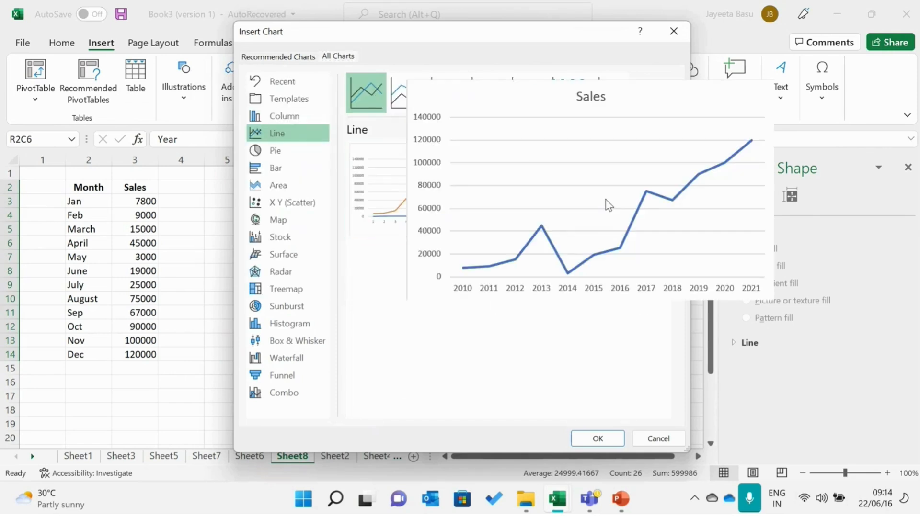
{"action": "left_click", "coordinate": [598, 439]}
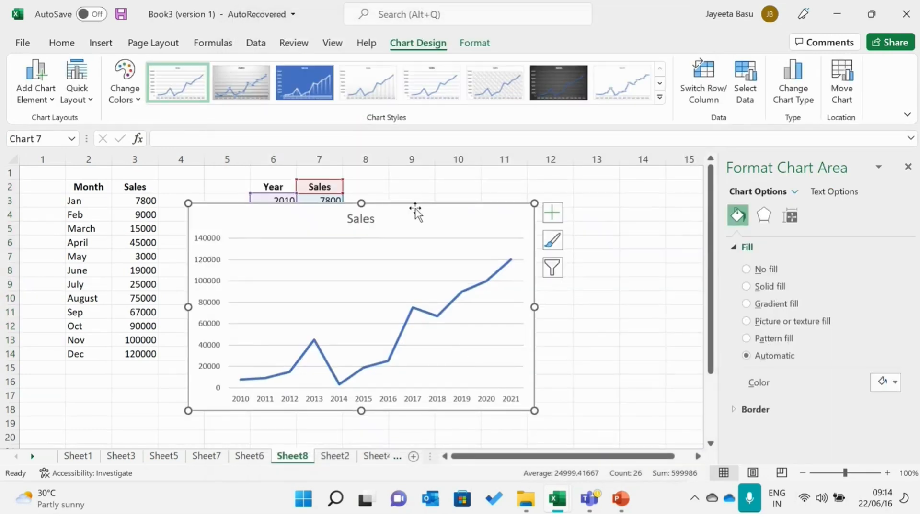
Move the Sales line chart away from the Month table and enlarge it.
{"action": "left_click_drag", "start_coordinate": [414, 211], "coordinate": [483, 230]}
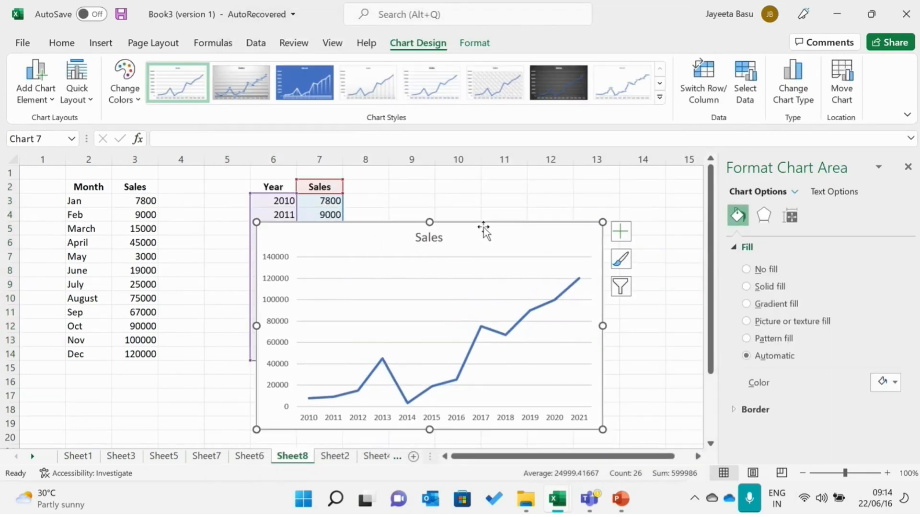
{"action": "left_click_drag", "start_coordinate": [603, 222], "coordinate": [656, 192]}
{"action": "left_click_drag", "start_coordinate": [574, 206], "coordinate": [573, 214]}
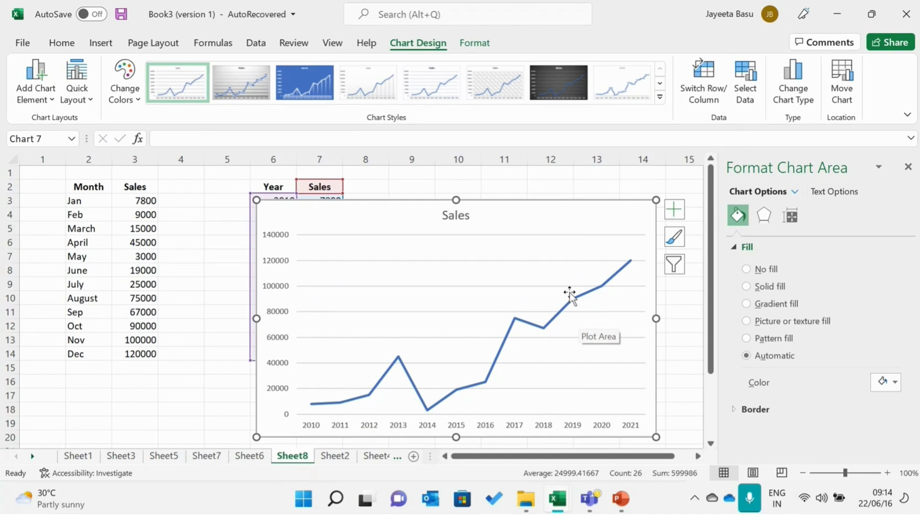
Add axis titles to the line chart and change the vertical axis title to "Sales".
{"action": "left_click", "coordinate": [670, 218]}
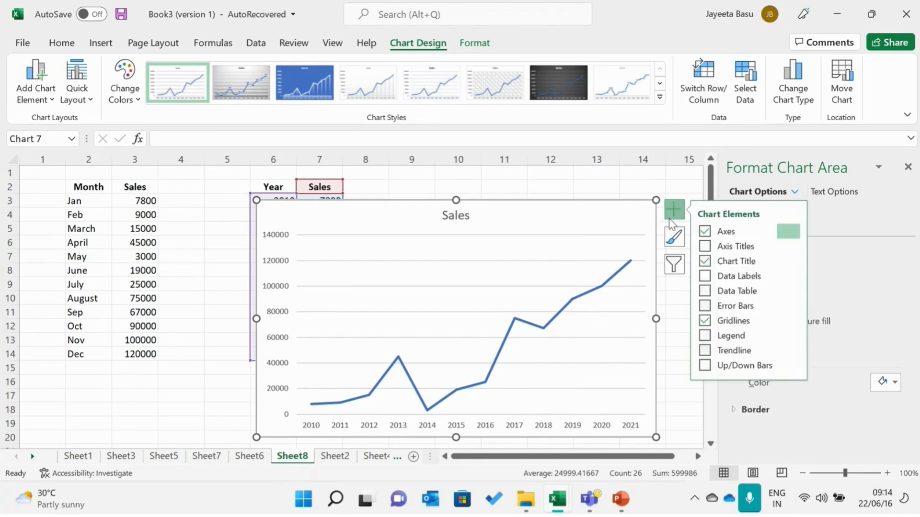
{"action": "left_click", "coordinate": [705, 249]}
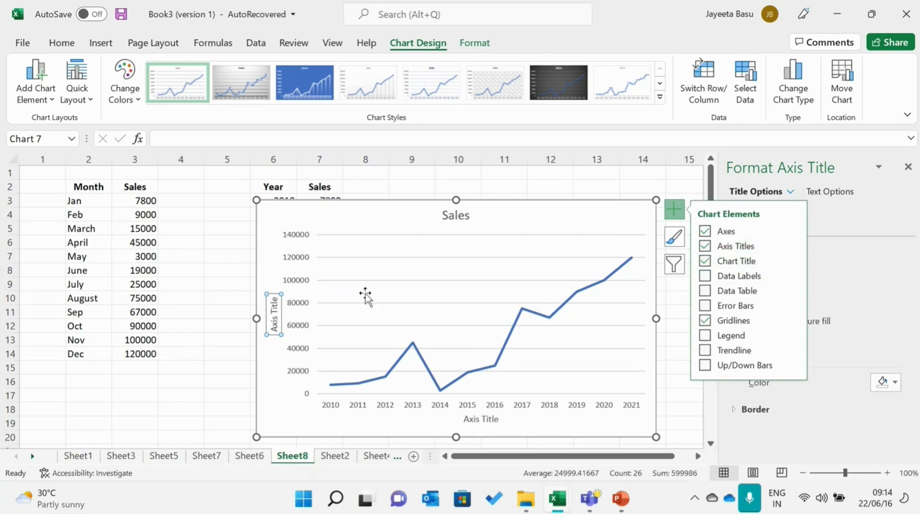
{"action": "left_click", "coordinate": [276, 305]}
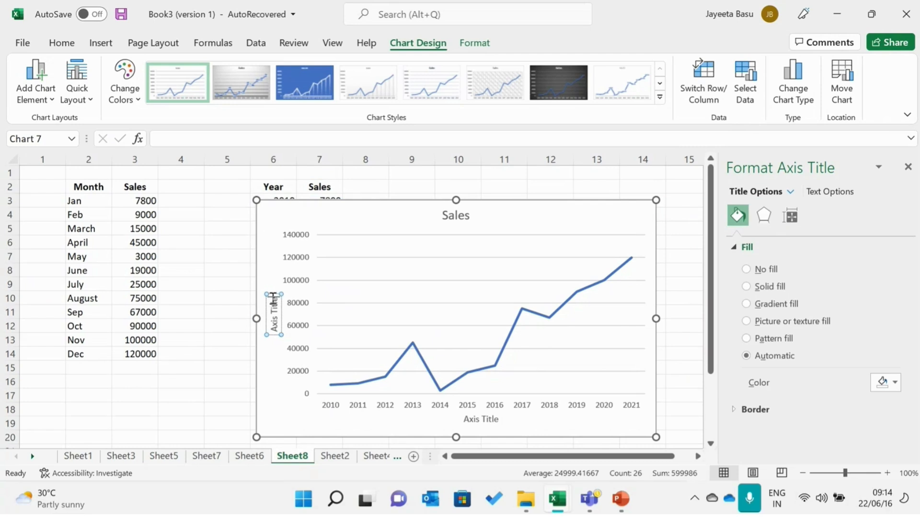
{"action": "key", "text": "BackSpace"}
{"action": "key", "text": "BackSpace"}
{"action": "key", "text": "BackSpace"}
{"action": "key", "text": "BackSpace"}
{"action": "key", "text": "BackSpace"}
{"action": "key", "text": "BackSpace"}
{"action": "key", "text": "BackSpace"}
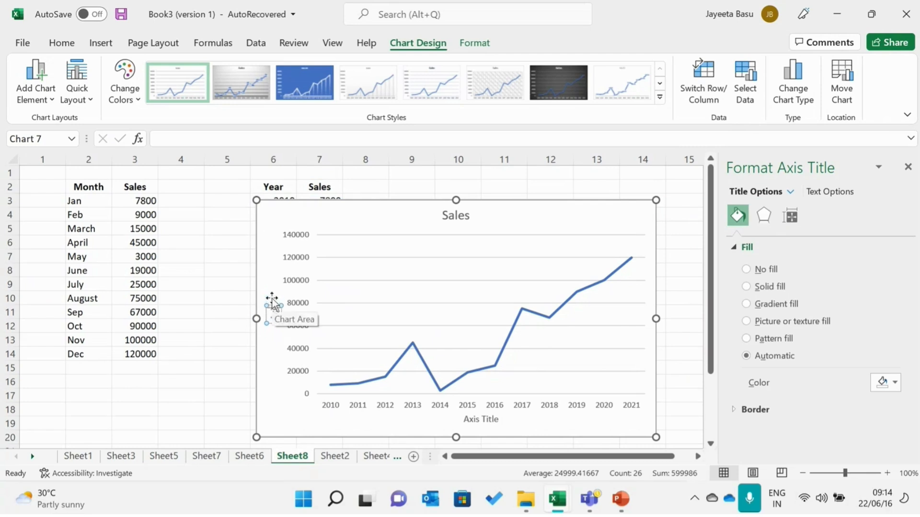
{"action": "key", "text": "BackSpace"}
{"action": "key", "text": "BackSpace"}
{"action": "key", "text": "Caps_Lock"}
{"action": "type", "text": "S"}
{"action": "key", "text": "Caps_Lock"}
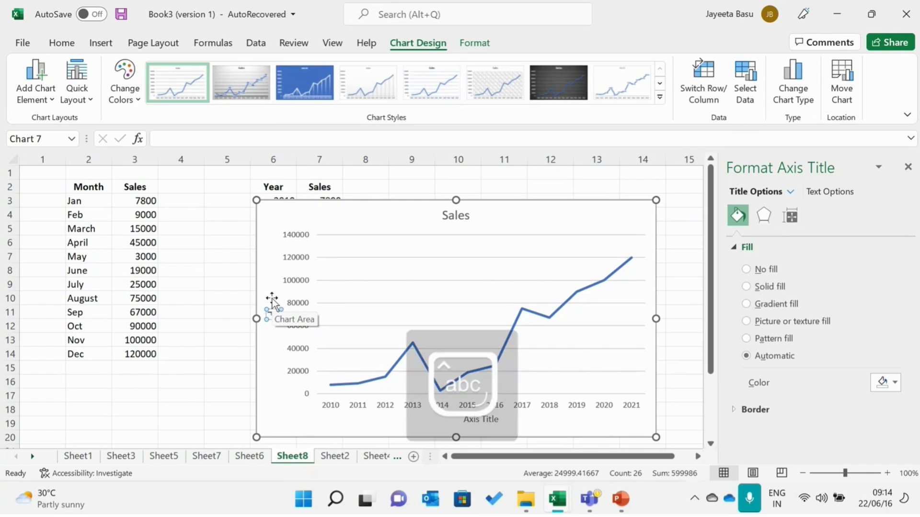
{"action": "type", "text": "ales"}
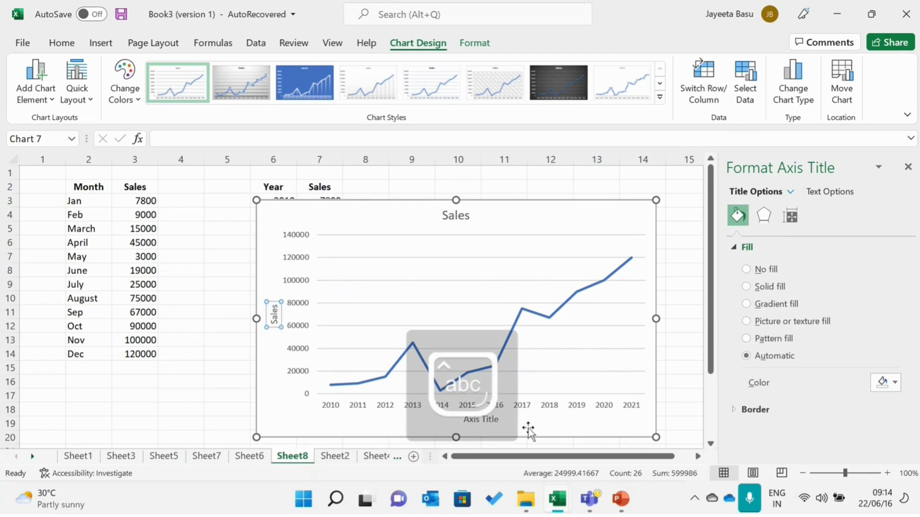
{"action": "left_click", "coordinate": [515, 429]}
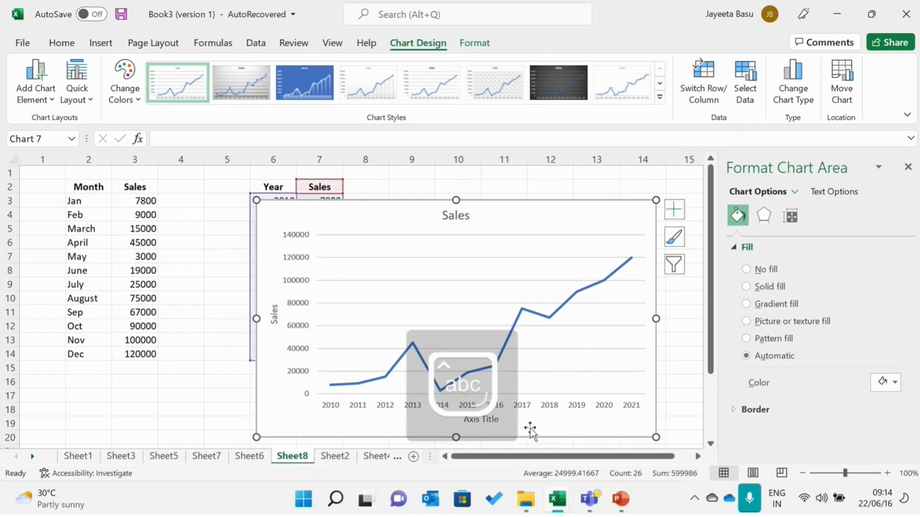
Change the line chart's horizontal axis title to "Year".
{"action": "left_click", "coordinate": [478, 421]}
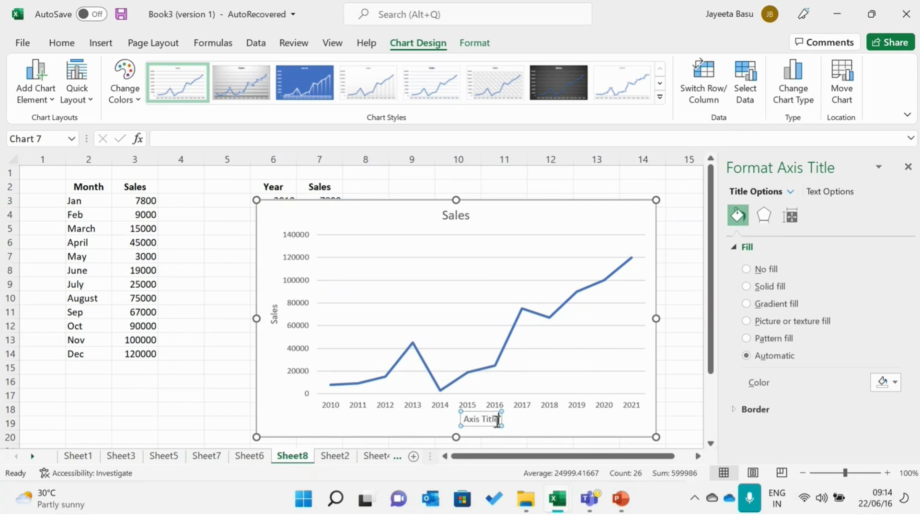
{"action": "key", "text": "BackSpace"}
{"action": "key", "text": "BackSpace"}
{"action": "key", "text": "BackSpace"}
{"action": "key", "text": "BackSpace"}
{"action": "key", "text": "BackSpace"}
{"action": "key", "text": "BackSpace"}
{"action": "key", "text": "BackSpace"}
{"action": "key", "text": "BackSpace"}
{"action": "key", "text": "BackSpace"}
{"action": "key", "text": "BackSpace"}
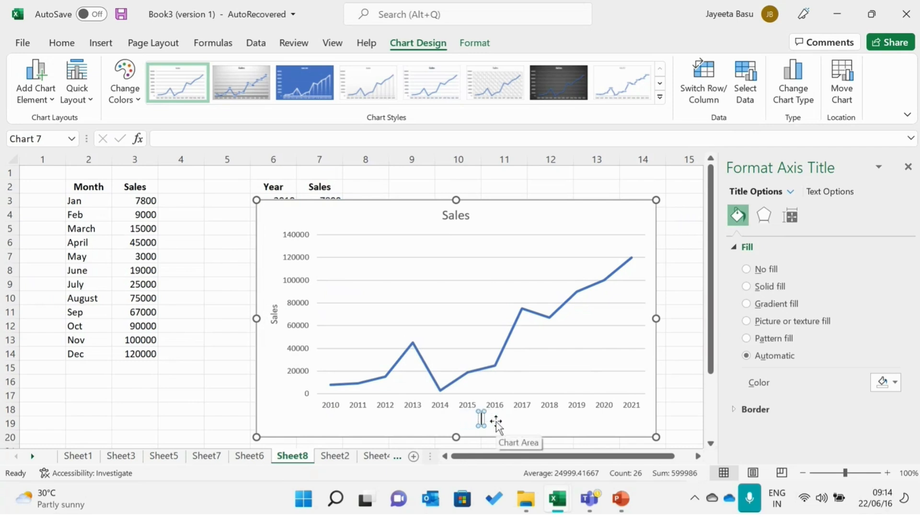
{"action": "type", "text": "Year"}
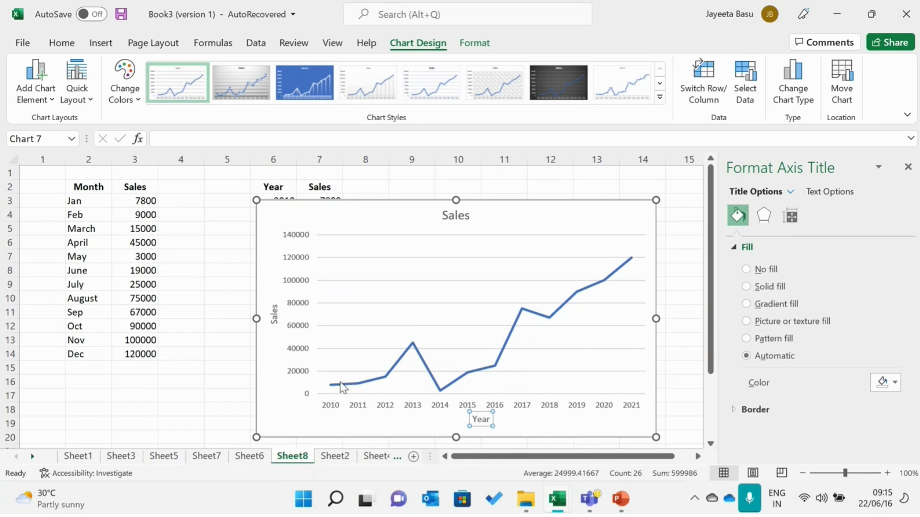
Select the Sales line in the chart and examine its data points, series formatting options and the available chart styles.
{"action": "left_click", "coordinate": [635, 260]}
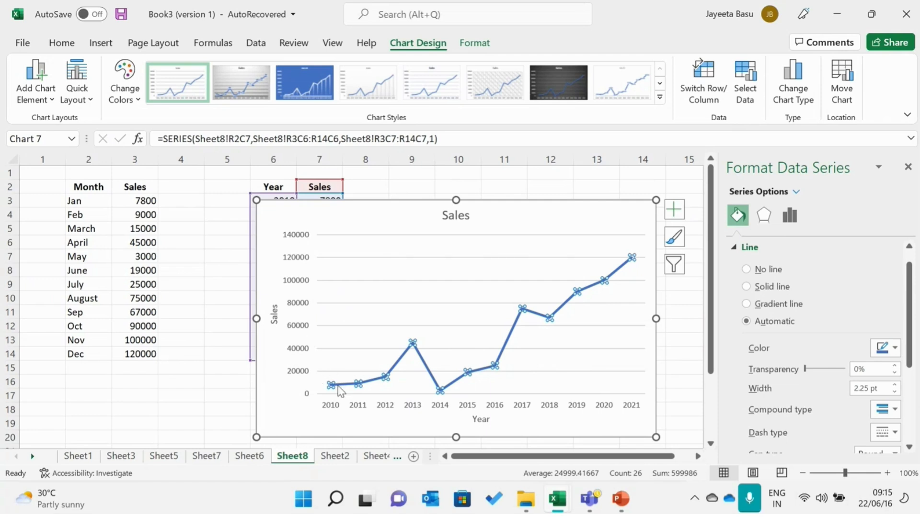
{"action": "mouse_move", "coordinate": [333, 384]}
{"action": "mouse_move", "coordinate": [385, 377]}
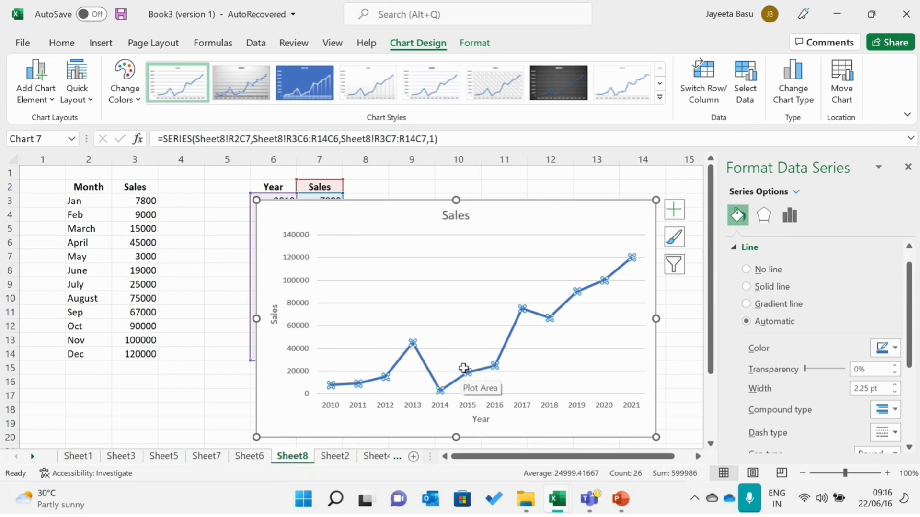
{"action": "mouse_move", "coordinate": [471, 375]}
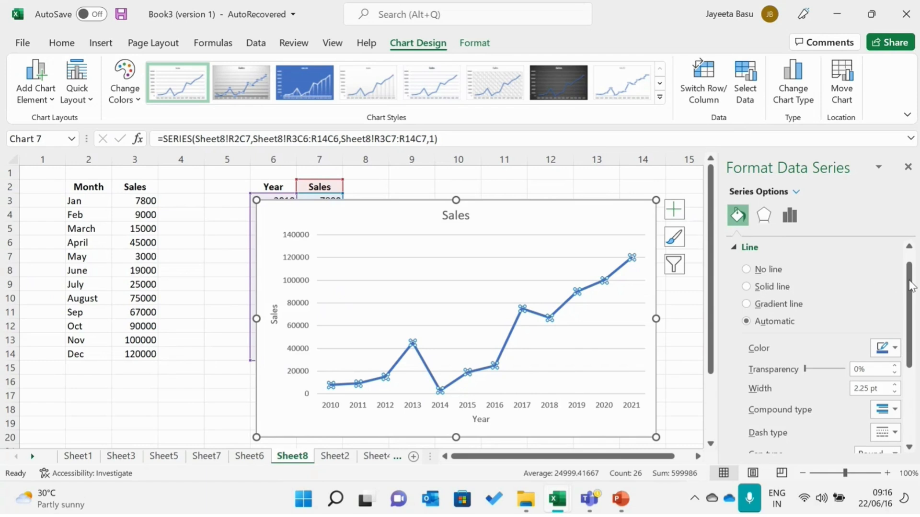
{"action": "left_click_drag", "start_coordinate": [910, 286], "coordinate": [910, 356]}
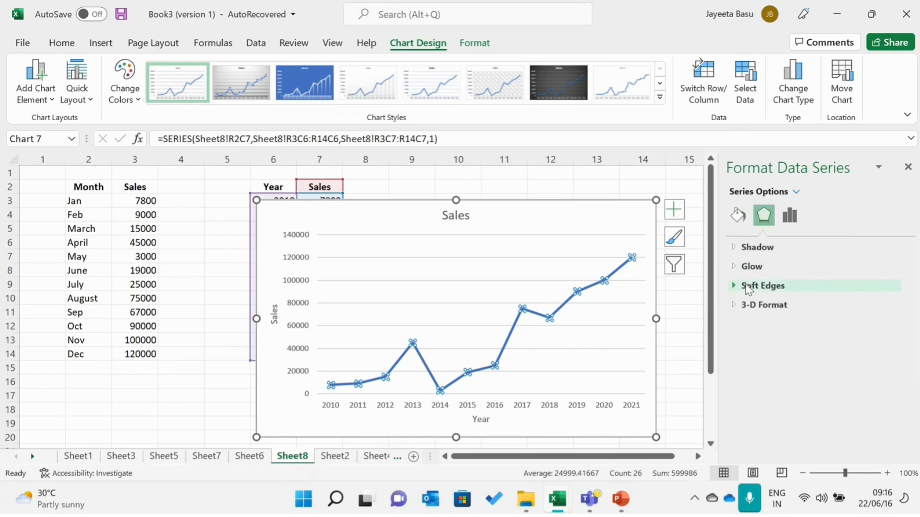
{"action": "left_click", "coordinate": [795, 220]}
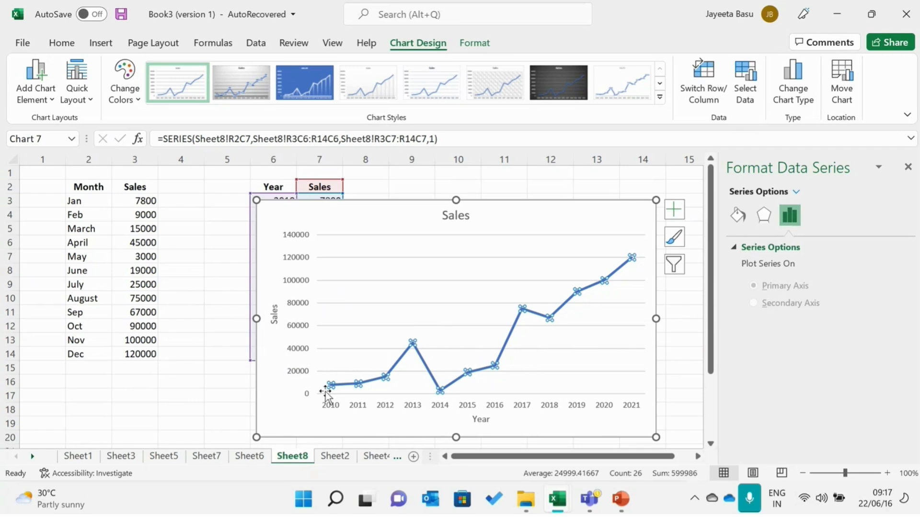
{"action": "mouse_move", "coordinate": [396, 367]}
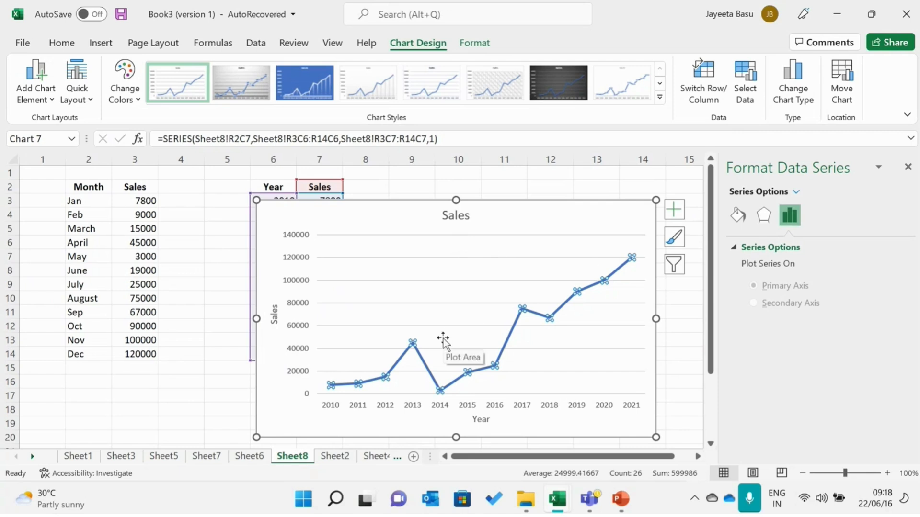
{"action": "left_click", "coordinate": [660, 86]}
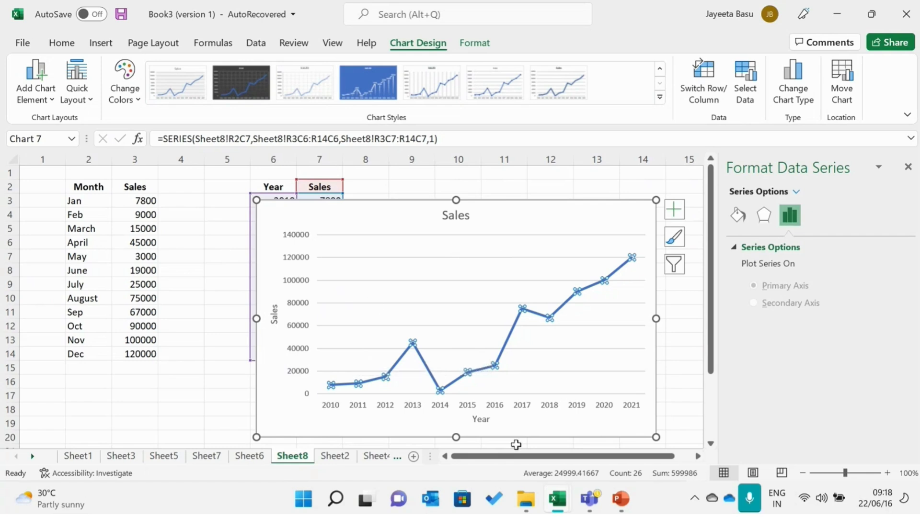
Switch to PowerPoint, present the slide on charts from two-dimensional (xy) data sets, and return to the Book3 workbook in Excel.
{"action": "left_click", "coordinate": [630, 498]}
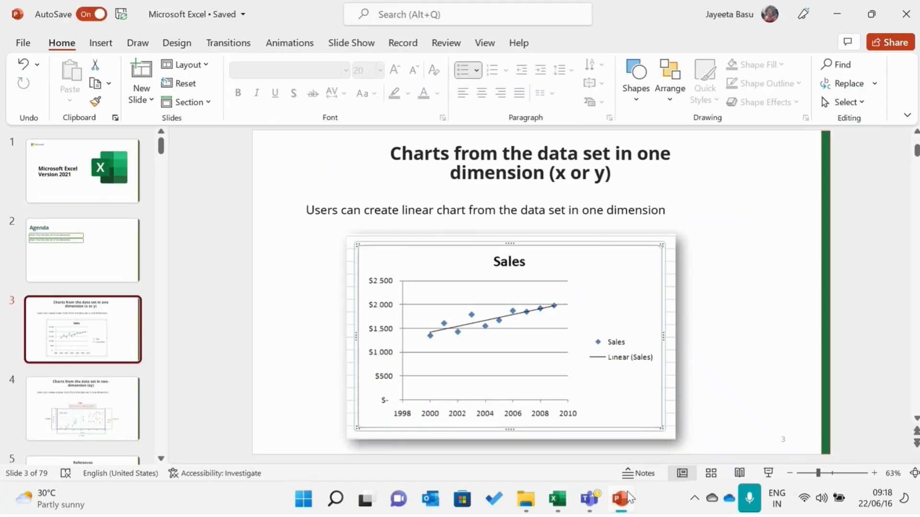
{"action": "left_click", "coordinate": [777, 473]}
{"action": "key", "text": "Right"}
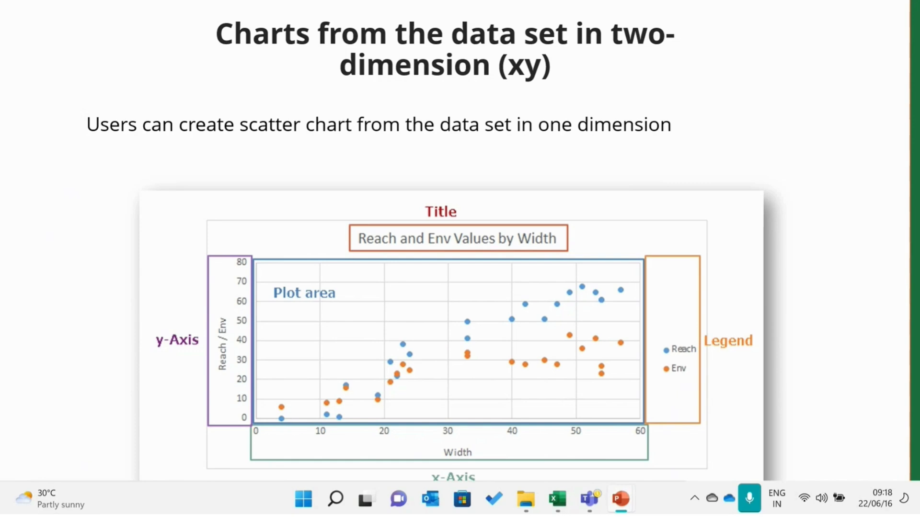
{"action": "key", "text": "Escape"}
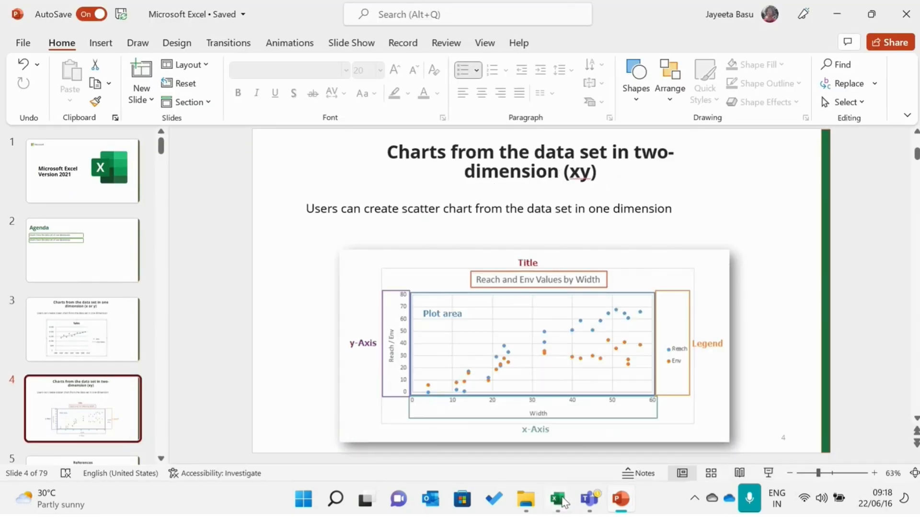
{"action": "mouse_move", "coordinate": [564, 502]}
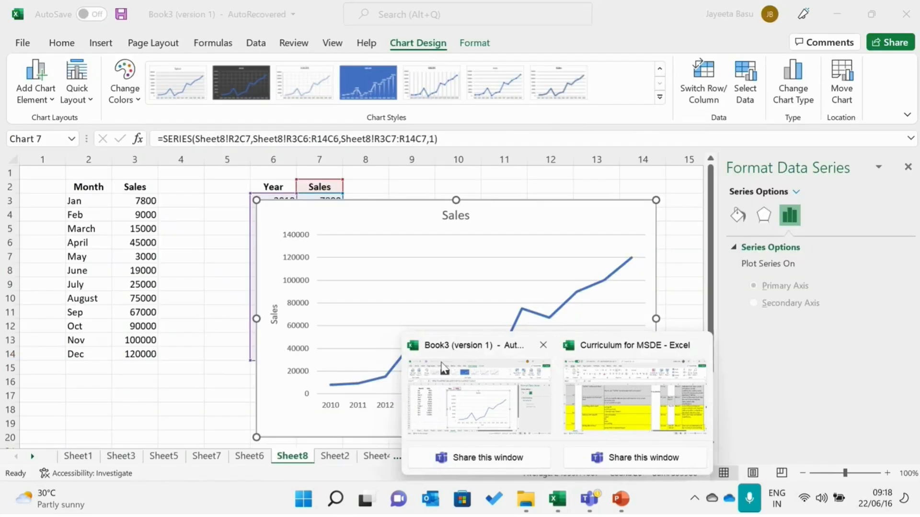
{"action": "left_click", "coordinate": [444, 368]}
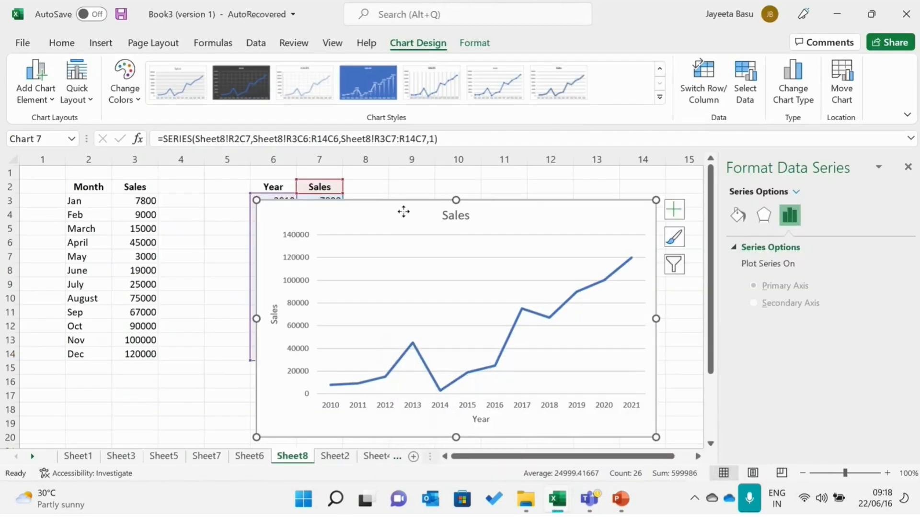
Move the Sales line chart off the Year table and delete it from Sheet8.
{"action": "left_click_drag", "start_coordinate": [402, 212], "coordinate": [604, 232]}
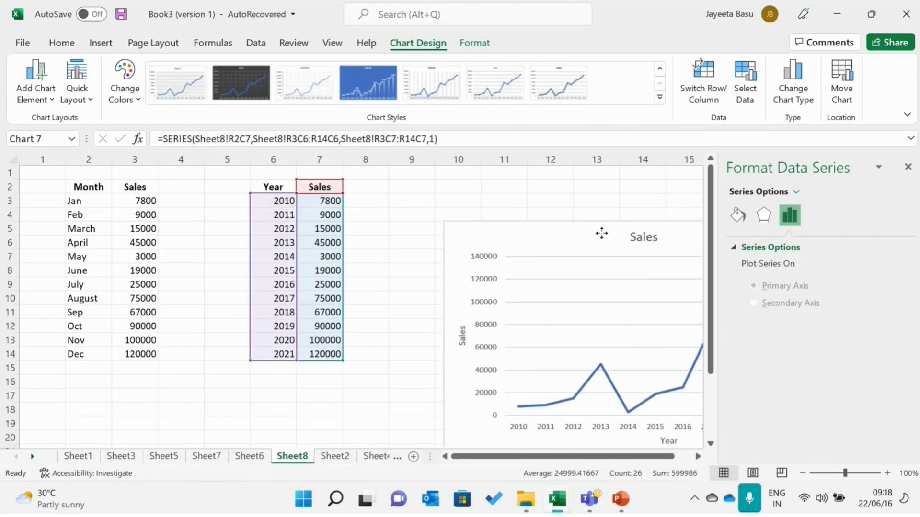
{"action": "left_click", "coordinate": [101, 43]}
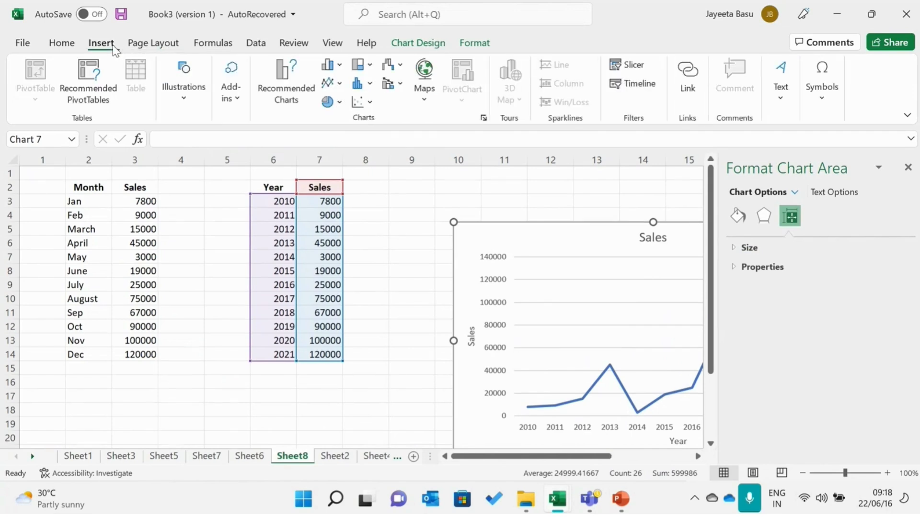
{"action": "left_click", "coordinate": [363, 102]}
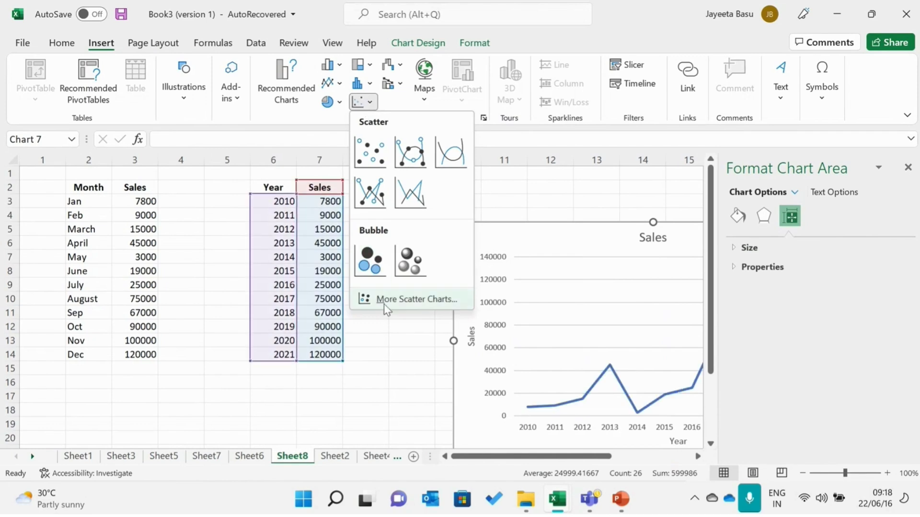
{"action": "left_click", "coordinate": [501, 246]}
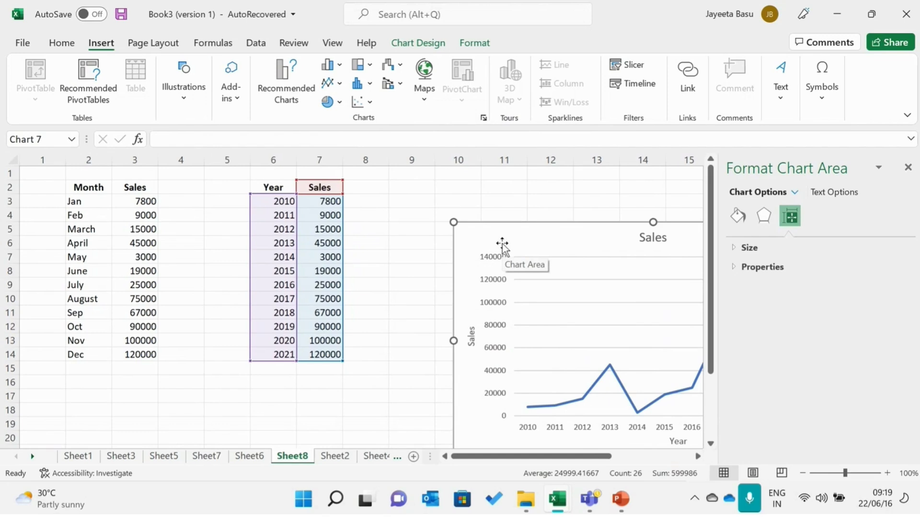
{"action": "key", "text": "Delete"}
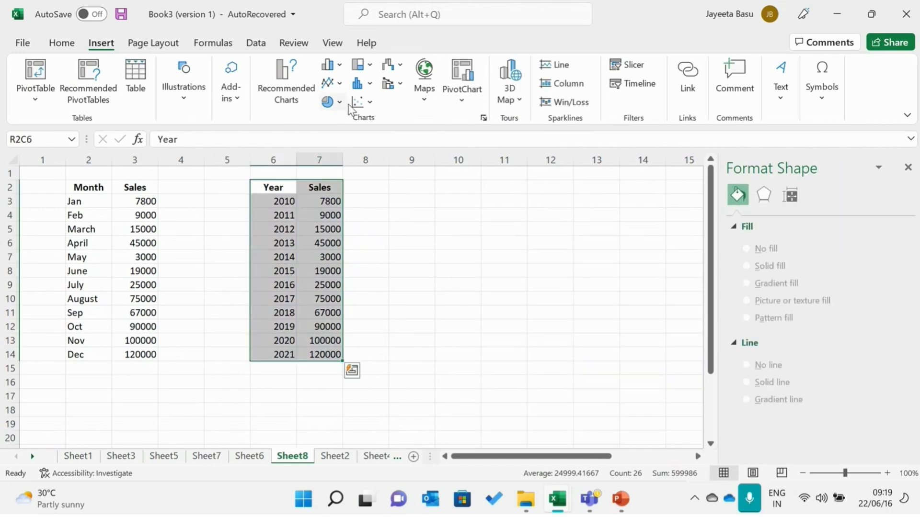
Insert a Scatter with Straight Lines and Markers chart plotting Sales against Year, and shift it away from the Month table.
{"action": "left_click", "coordinate": [362, 101]}
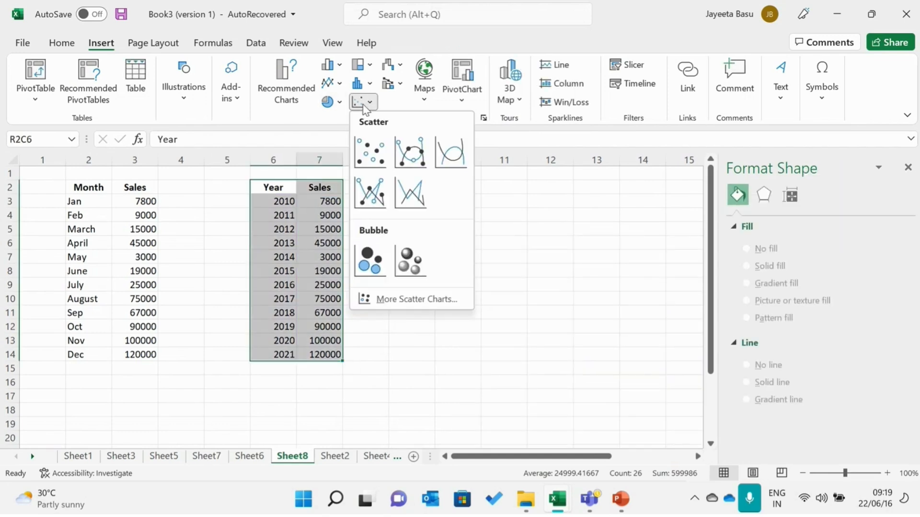
{"action": "left_click", "coordinate": [415, 299]}
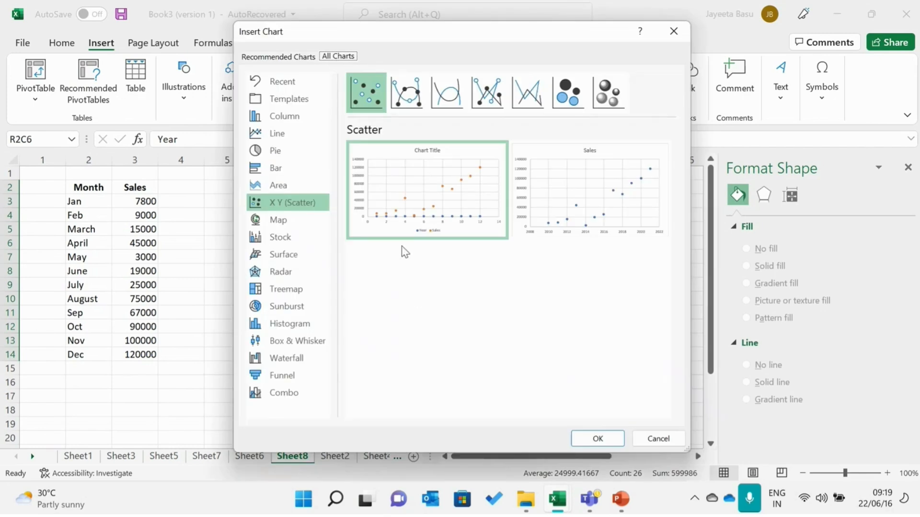
{"action": "left_click", "coordinate": [499, 96]}
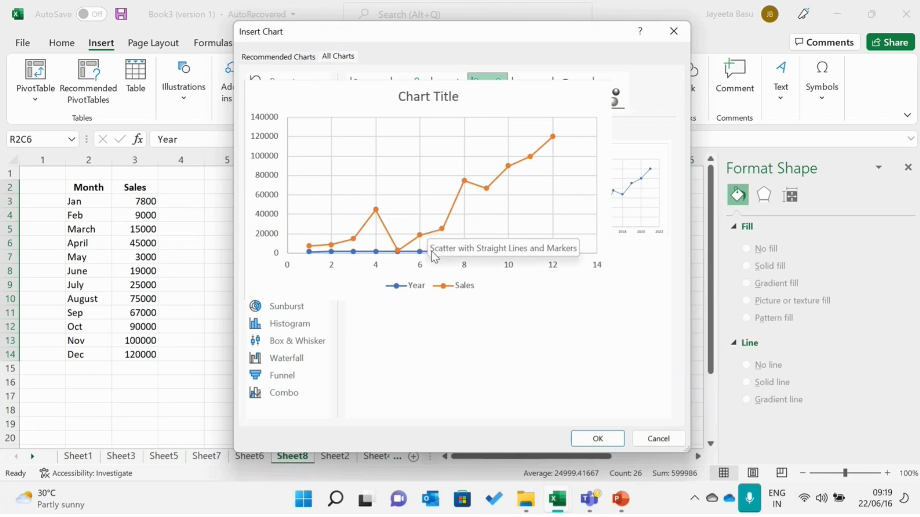
{"action": "double_click", "coordinate": [441, 201]}
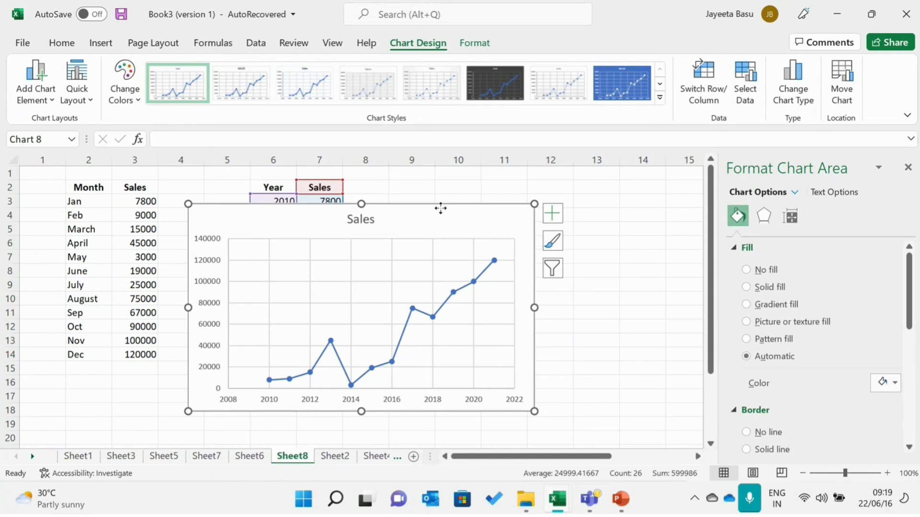
{"action": "left_click_drag", "start_coordinate": [453, 221], "coordinate": [534, 227]}
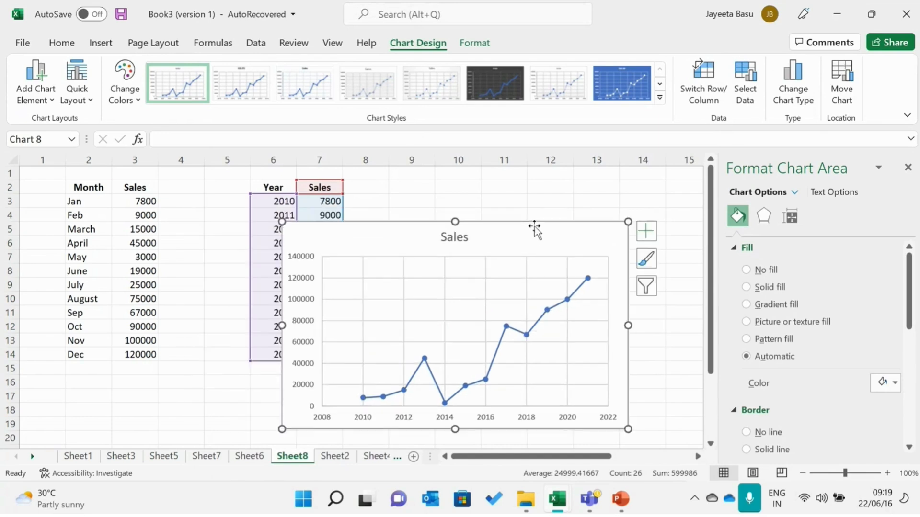
Preview the Scatter with Smooth Lines and Markers type for the chart, but keep Scatter with Straight Lines and Markers.
{"action": "left_click", "coordinate": [813, 105]}
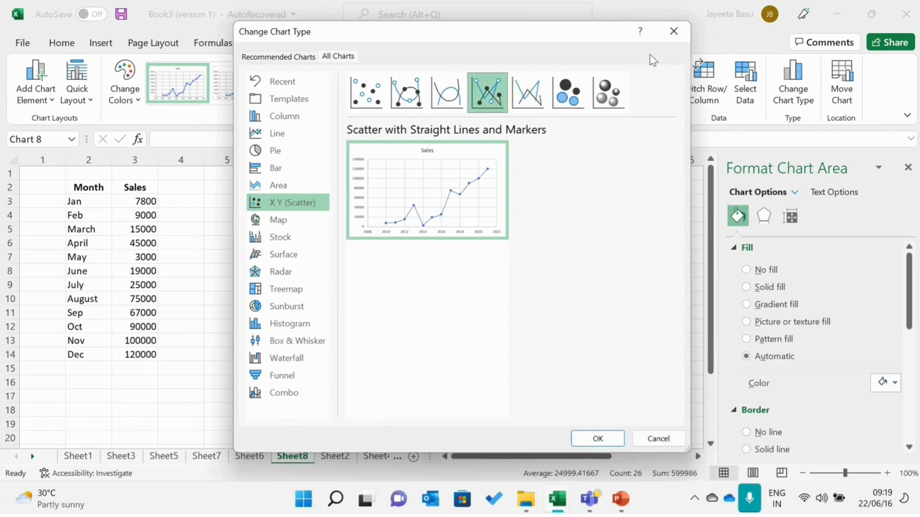
{"action": "left_click", "coordinate": [407, 95]}
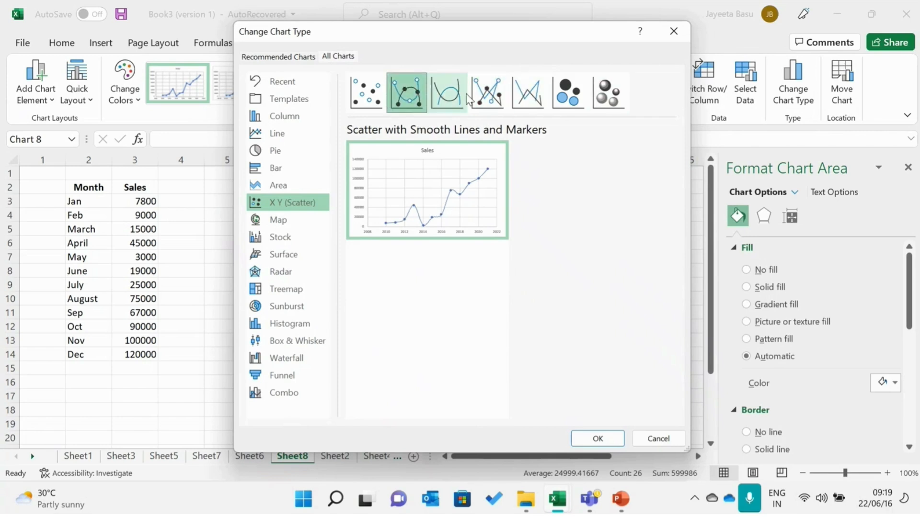
{"action": "left_click", "coordinate": [486, 98]}
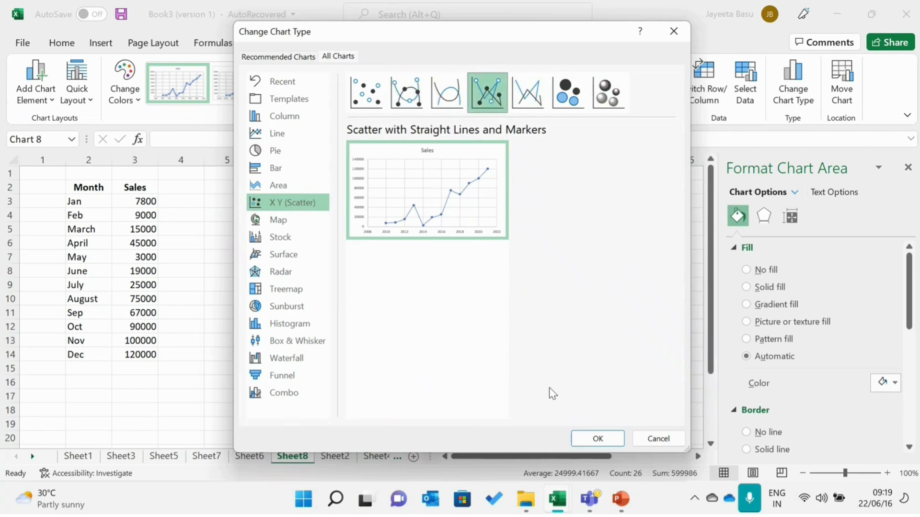
{"action": "left_click", "coordinate": [596, 436]}
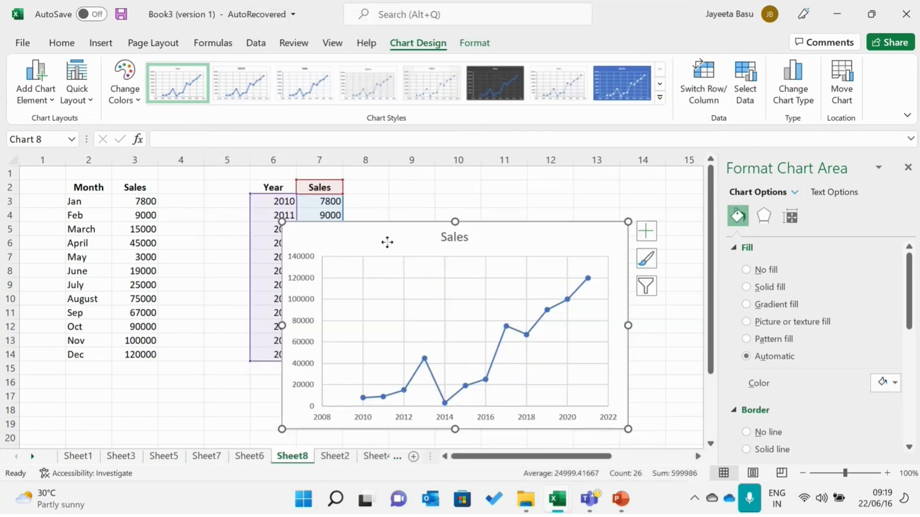
Move the scatter chart up and further right on the sheet and inspect individual Sales points such as 2013 and 2017.
{"action": "left_click_drag", "start_coordinate": [387, 243], "coordinate": [430, 213]}
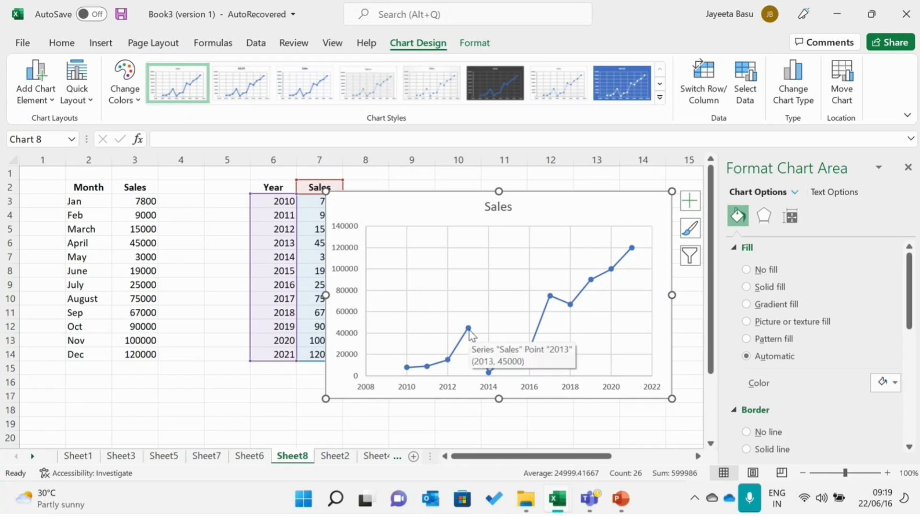
{"action": "mouse_move", "coordinate": [533, 347]}
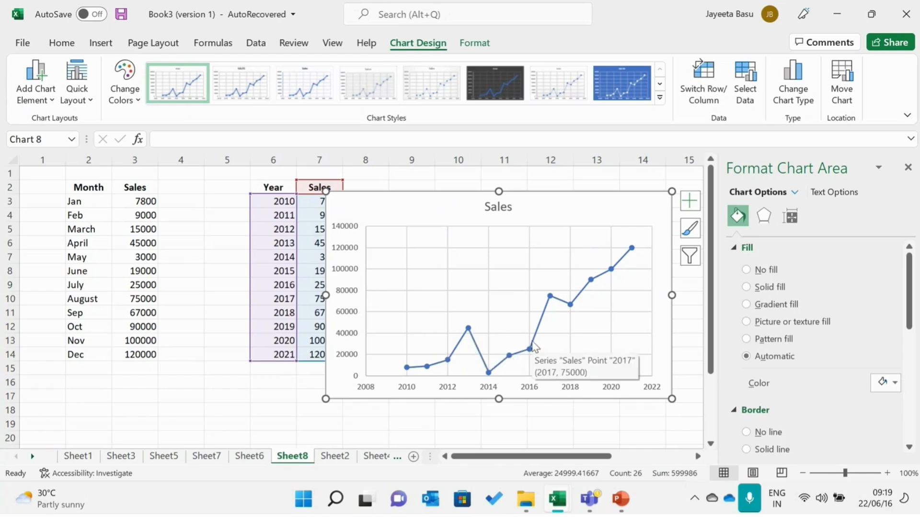
{"action": "mouse_move", "coordinate": [470, 333]}
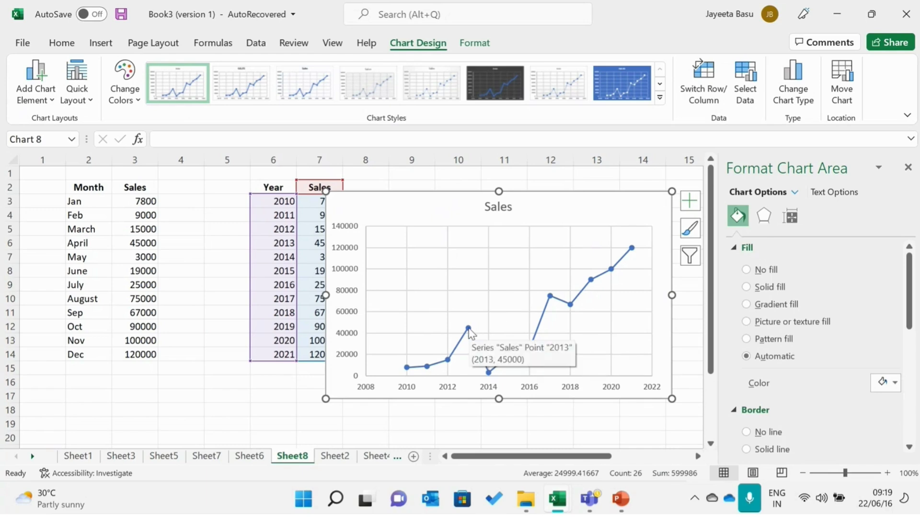
Examine the chart area's size and text formatting options, and the plot area's effects and fill options.
{"action": "left_click", "coordinate": [788, 218]}
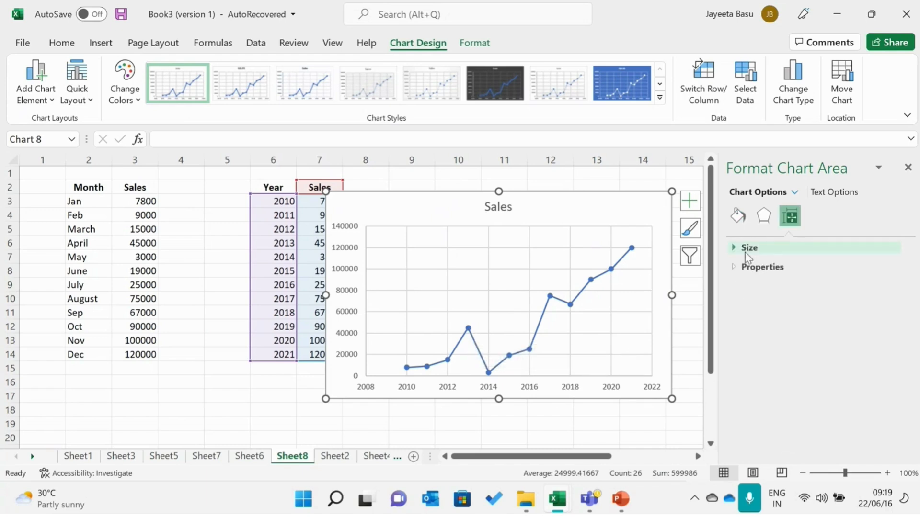
{"action": "left_click", "coordinate": [832, 195]}
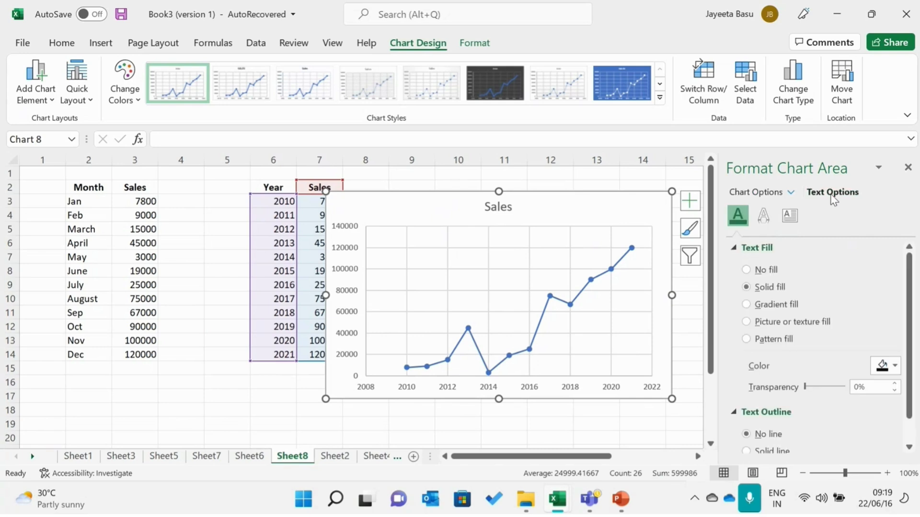
{"action": "left_click", "coordinate": [579, 308]}
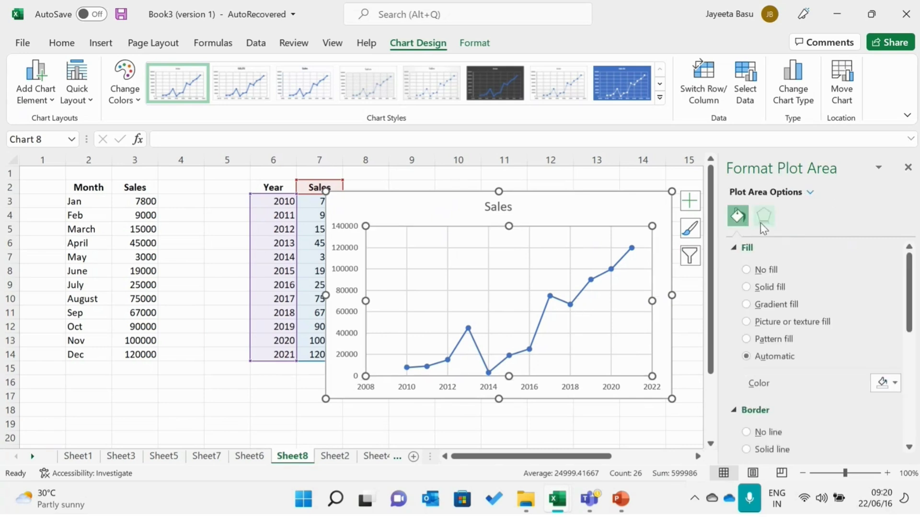
{"action": "left_click", "coordinate": [761, 224]}
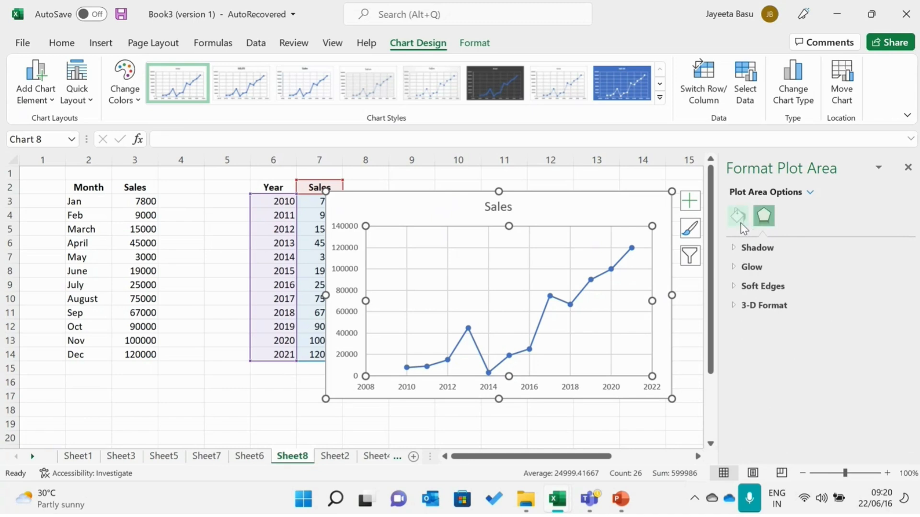
{"action": "left_click", "coordinate": [740, 222]}
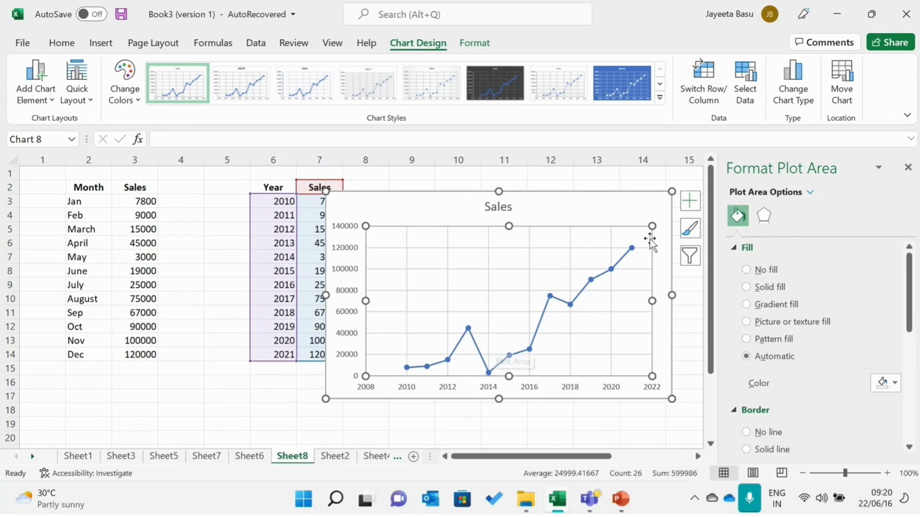
Add axis titles, a trendline and data labels to the Sales scatter chart.
{"action": "left_click", "coordinate": [690, 201]}
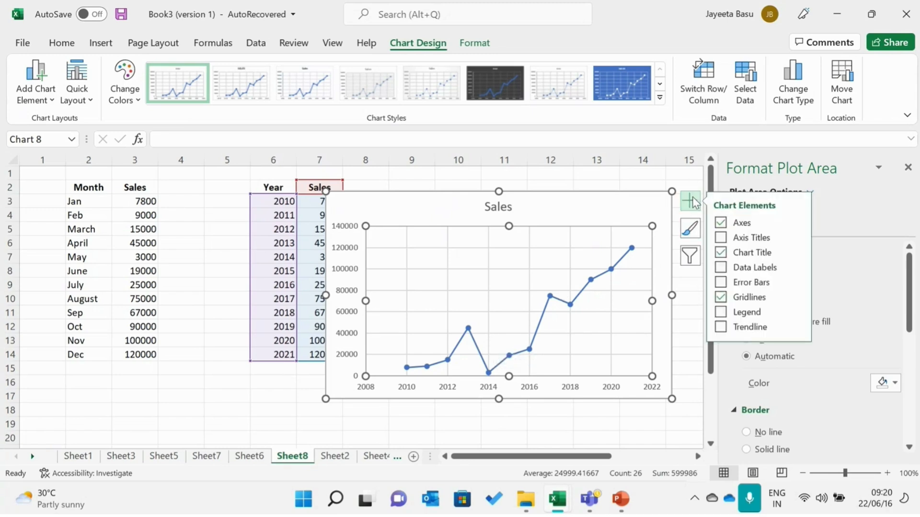
{"action": "left_click", "coordinate": [720, 238]}
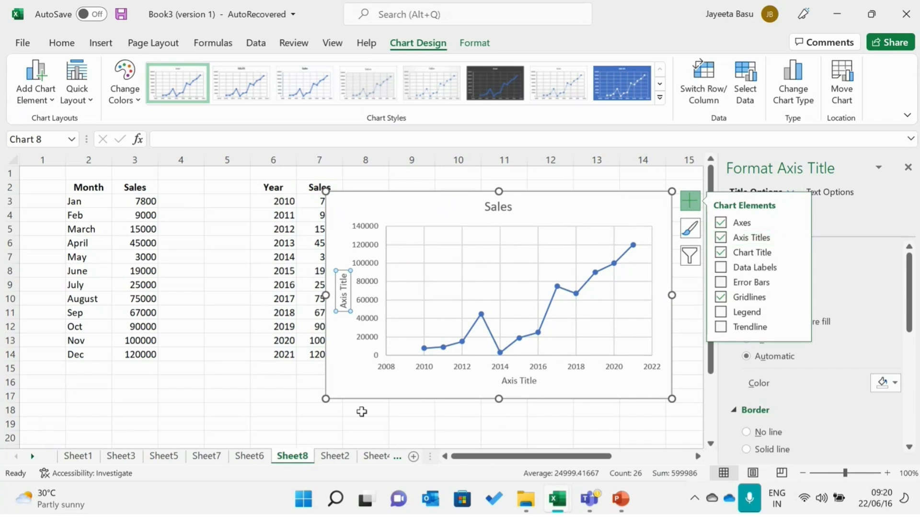
{"action": "left_click", "coordinate": [755, 334]}
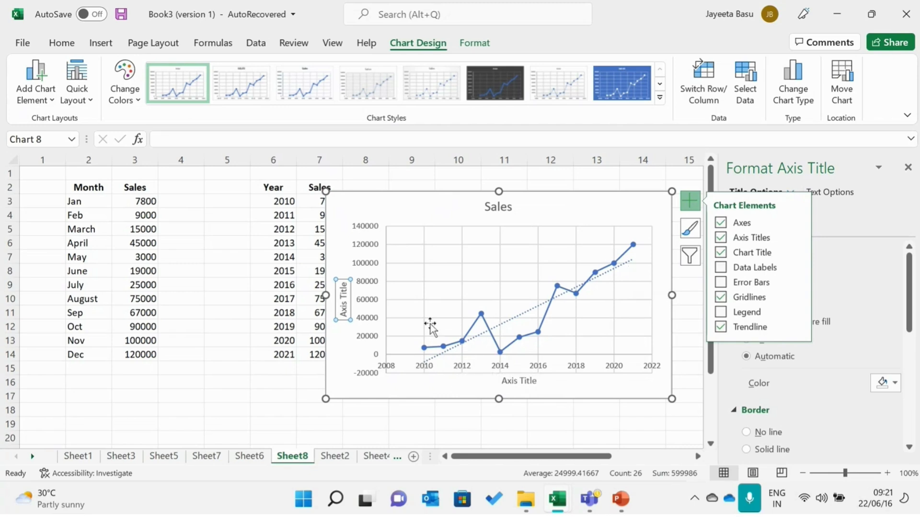
{"action": "mouse_move", "coordinate": [506, 353]}
{"action": "mouse_move", "coordinate": [538, 335]}
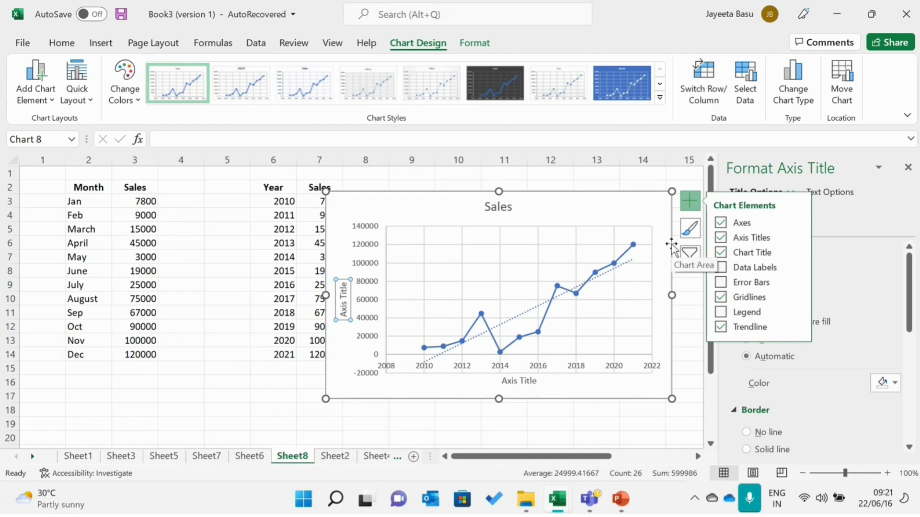
{"action": "left_click", "coordinate": [721, 267]}
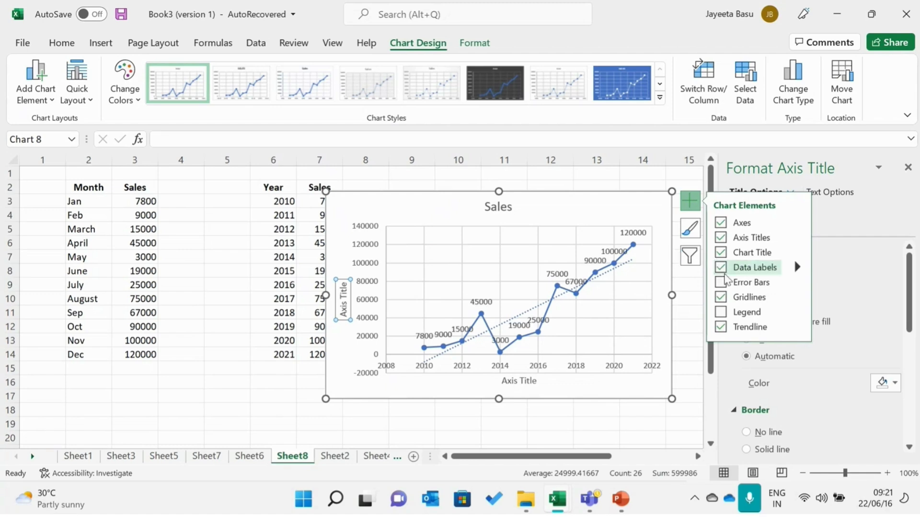
{"action": "left_click", "coordinate": [723, 271]}
{"action": "left_click", "coordinate": [714, 268]}
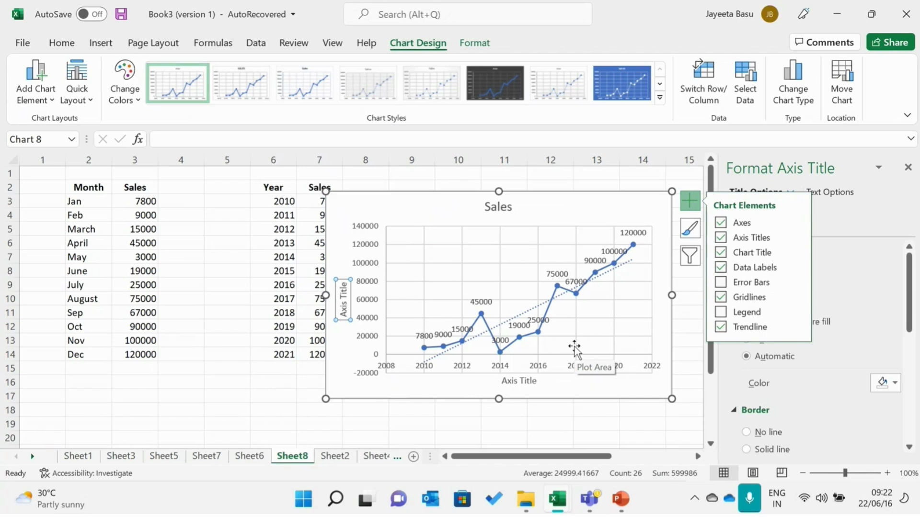
Delete the Sales scatter chart from the sheet.
{"action": "left_click", "coordinate": [112, 43]}
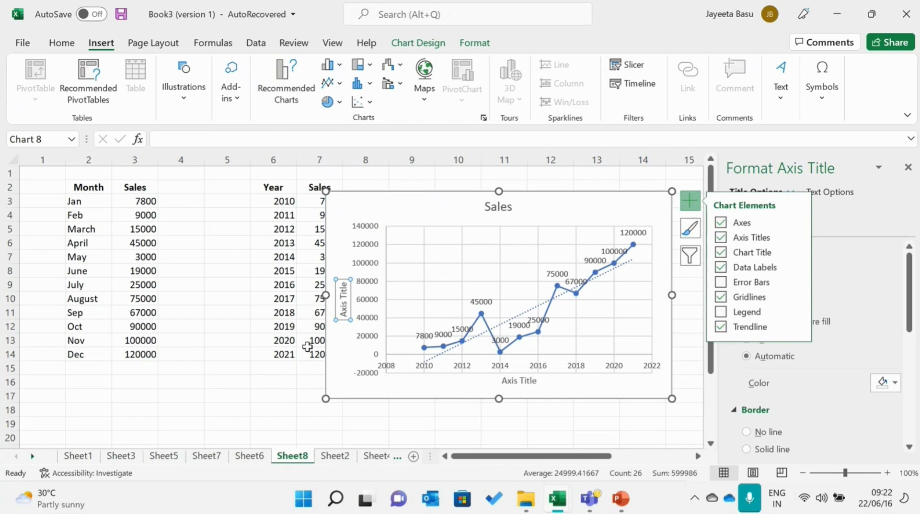
{"action": "left_click", "coordinate": [239, 383]}
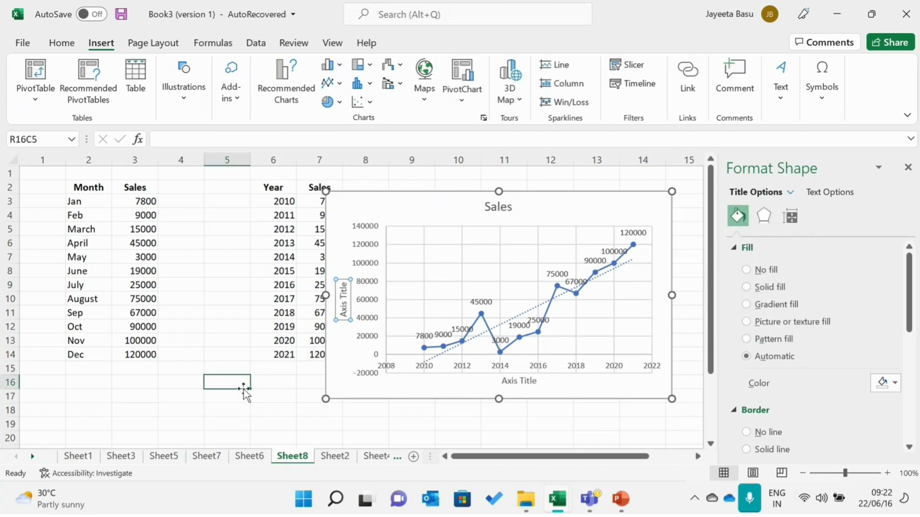
{"action": "left_click", "coordinate": [649, 204]}
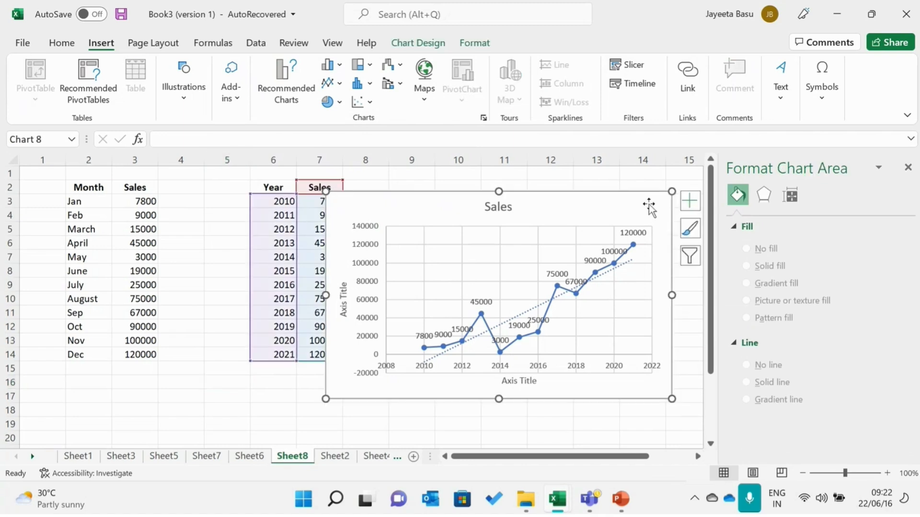
{"action": "key", "text": "Delete"}
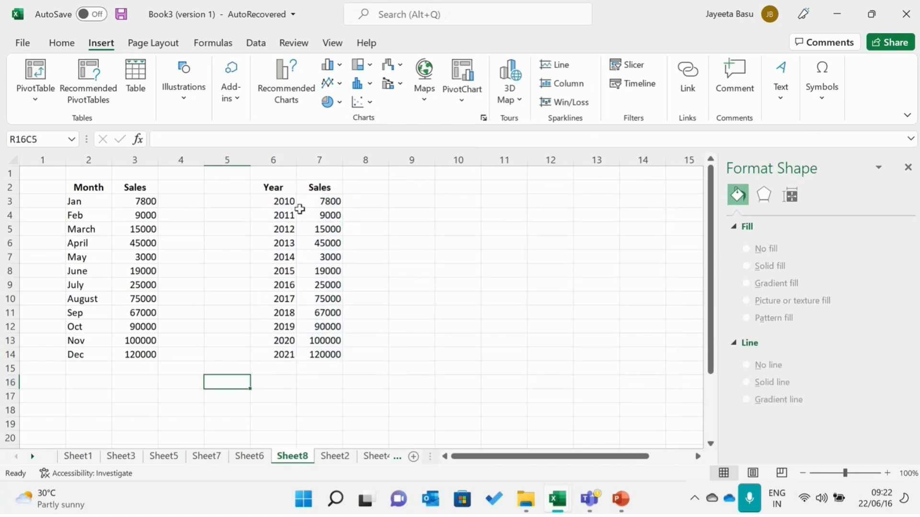
Enter the headers Value 1 and Value 2 in row 3, columns 9 and 10.
{"action": "left_click", "coordinate": [421, 202]}
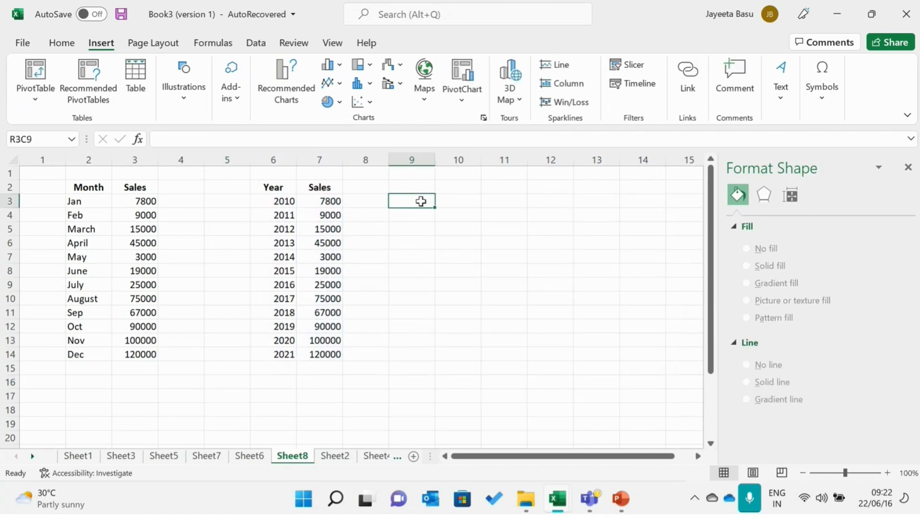
{"action": "key", "text": "Caps_Lock"}
{"action": "type", "text": "V"}
{"action": "key", "text": "Caps_Lock"}
{"action": "type", "text": "alue 1"}
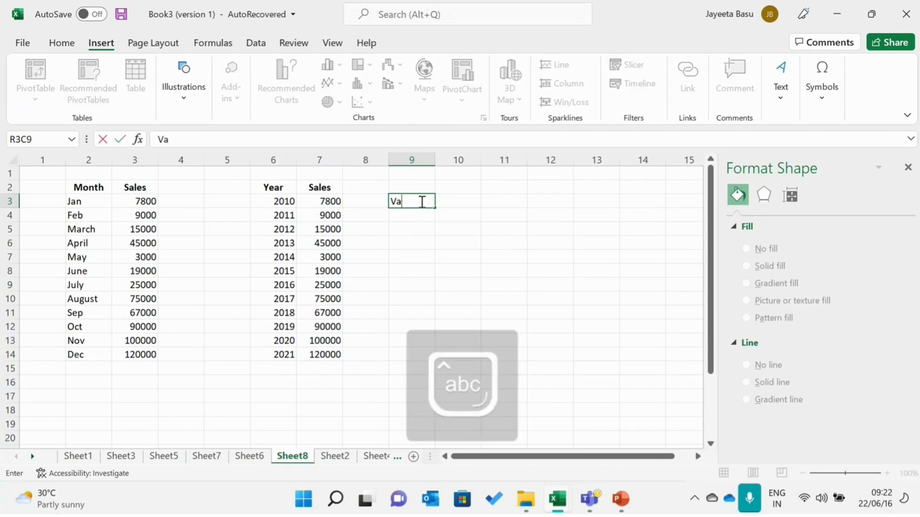
{"action": "left_click", "coordinate": [453, 203]}
{"action": "key", "text": "Caps_Lock"}
{"action": "type", "text": "V"}
{"action": "key", "text": "Caps_Lock"}
{"action": "type", "text": "alue "}
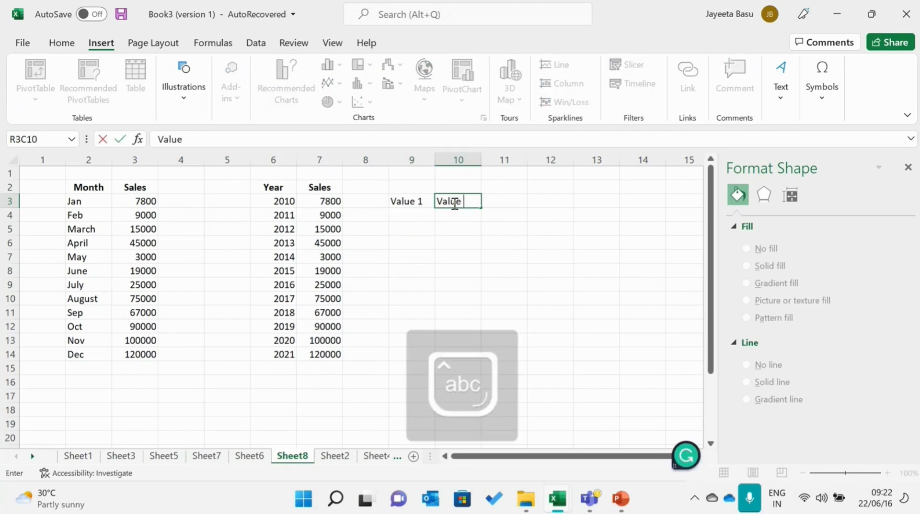
{"action": "type", "text": "2"}
Fill the five cells under Value 1 with 100, 200, 300, 400 and 500.
{"action": "left_click", "coordinate": [410, 215]}
{"action": "type", "text": "100"}
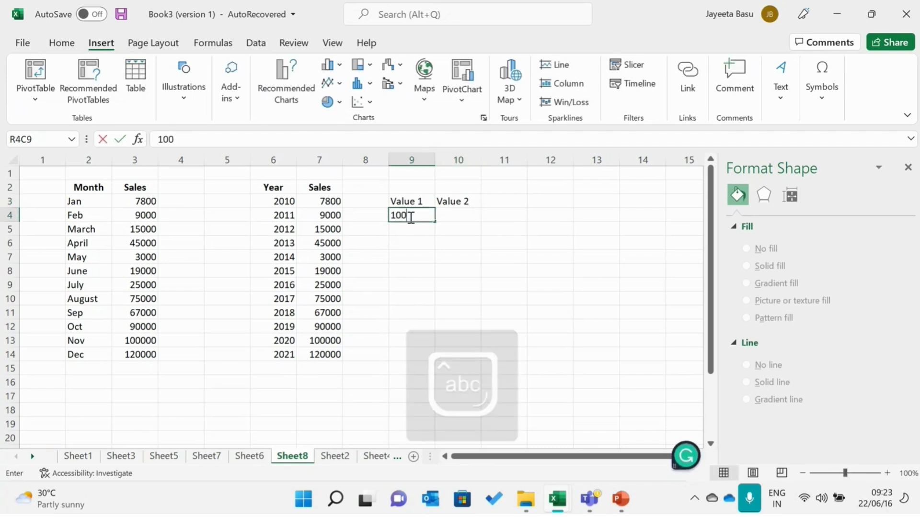
{"action": "key", "text": "Return"}
{"action": "type", "text": "200"}
{"action": "left_click", "coordinate": [410, 217]}
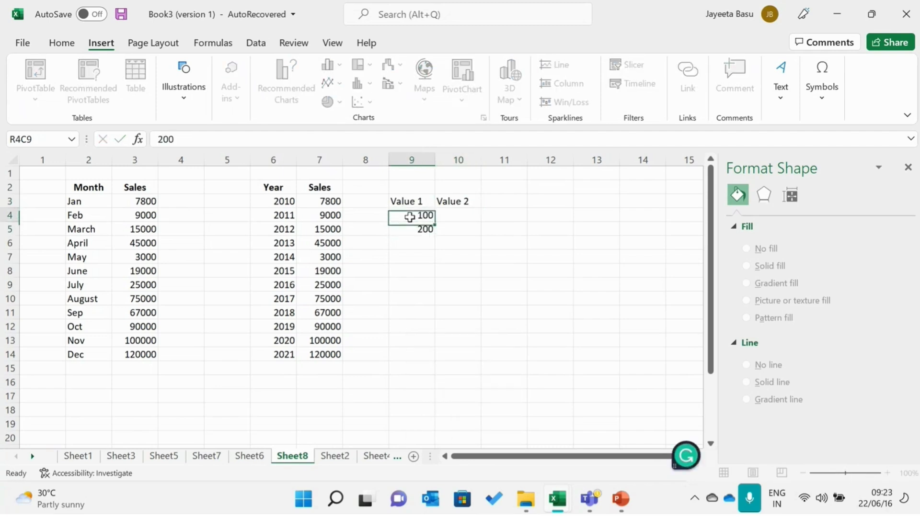
{"action": "key", "text": "Down"}
{"action": "key", "text": "Down"}
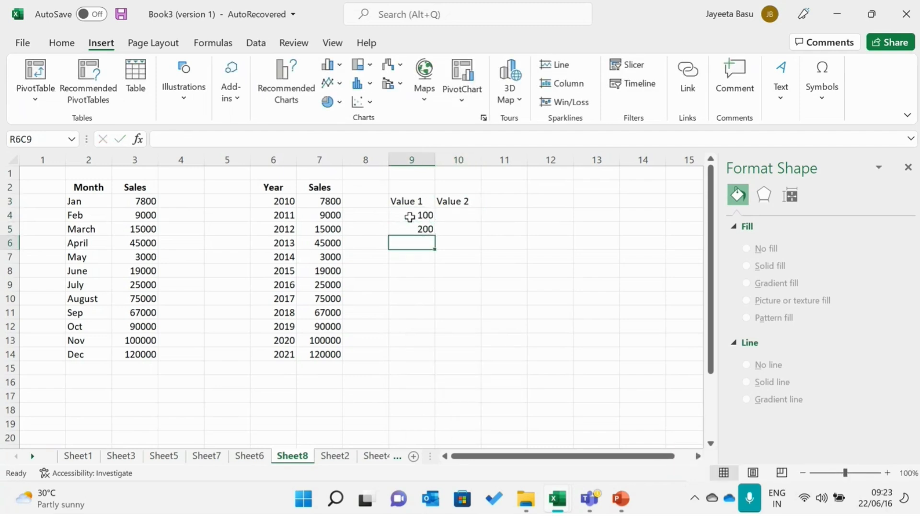
{"action": "type", "text": "300"}
{"action": "key", "text": "Return"}
{"action": "type", "text": "400"}
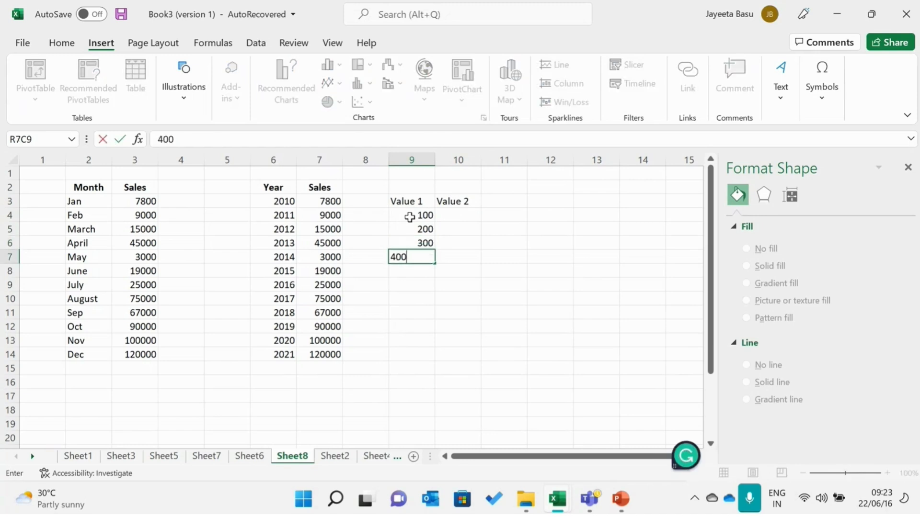
{"action": "key", "text": "Return"}
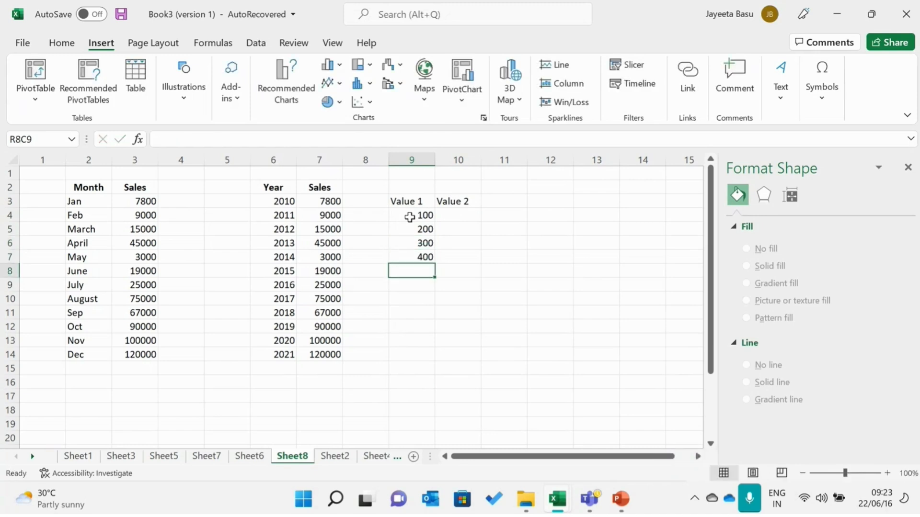
{"action": "type", "text": "500"}
Fill the five cells under Value 2 with 45, 150, 230, 370 and 420.
{"action": "key", "text": "Tab"}
{"action": "key", "text": "Up"}
{"action": "key", "text": "Up"}
{"action": "key", "text": "Up"}
{"action": "key", "text": "Up"}
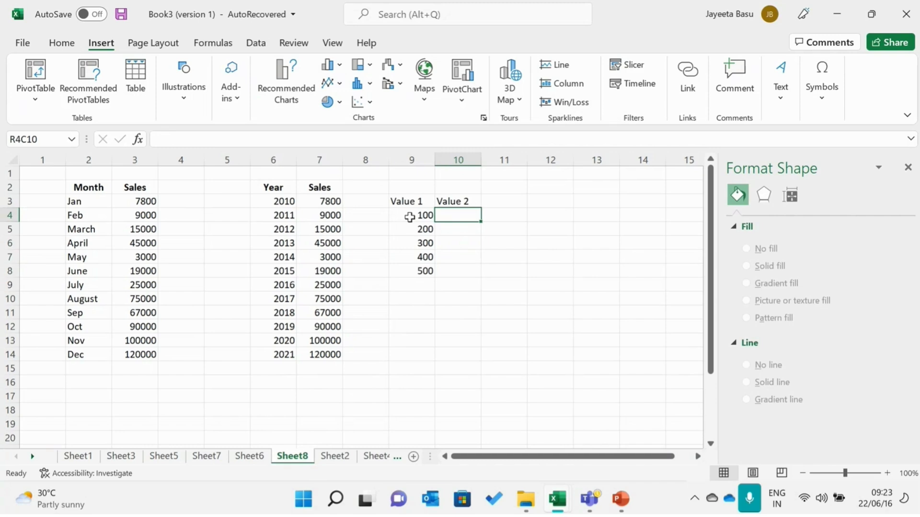
{"action": "type", "text": "45"}
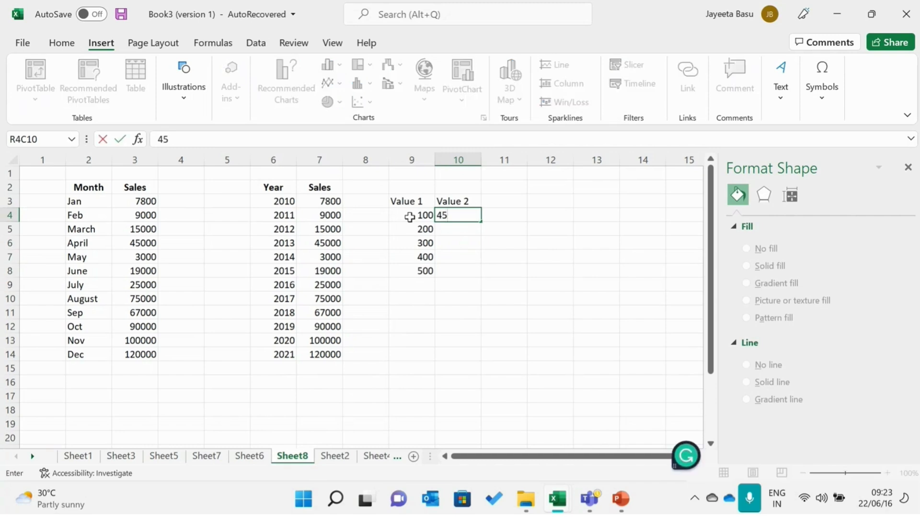
{"action": "key", "text": "Return"}
{"action": "type", "text": "150"}
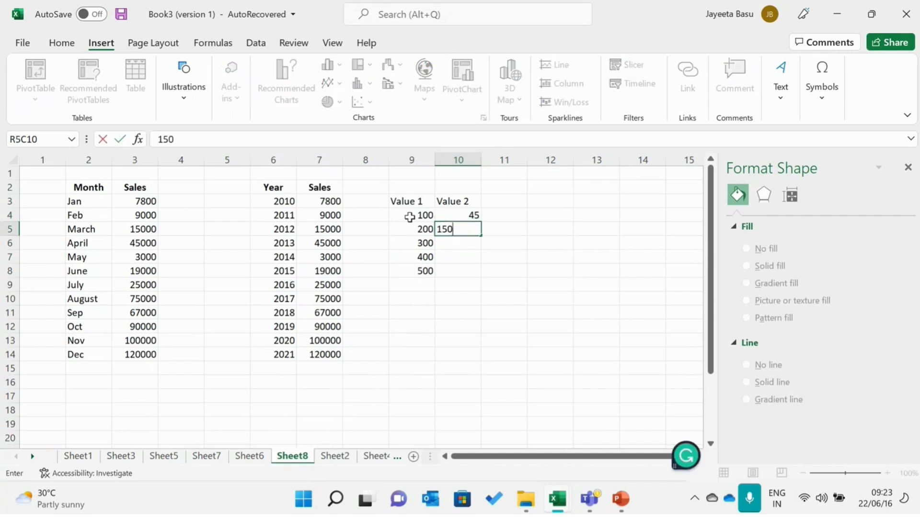
{"action": "key", "text": "Return"}
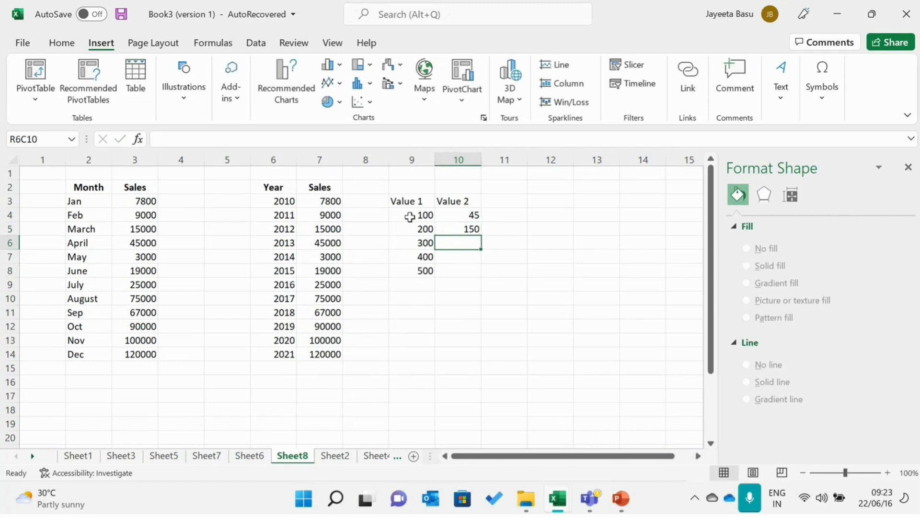
{"action": "type", "text": "230"}
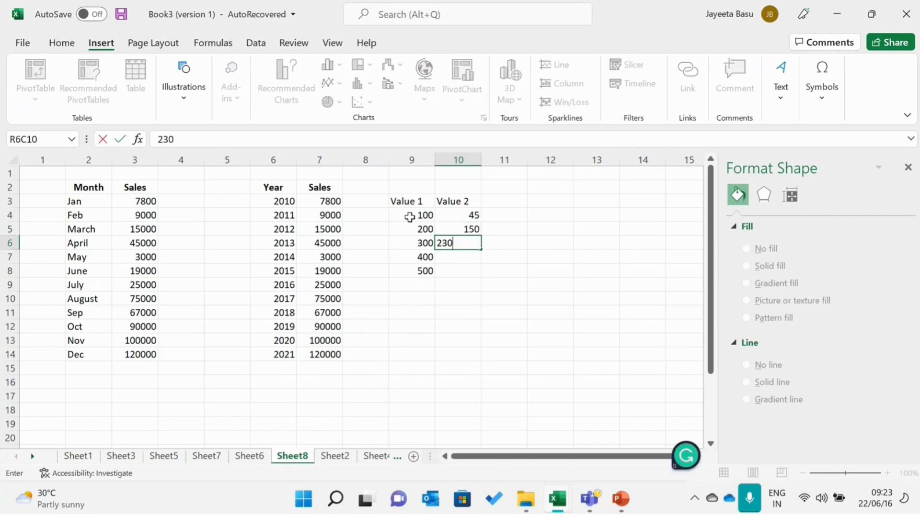
{"action": "key", "text": "Return"}
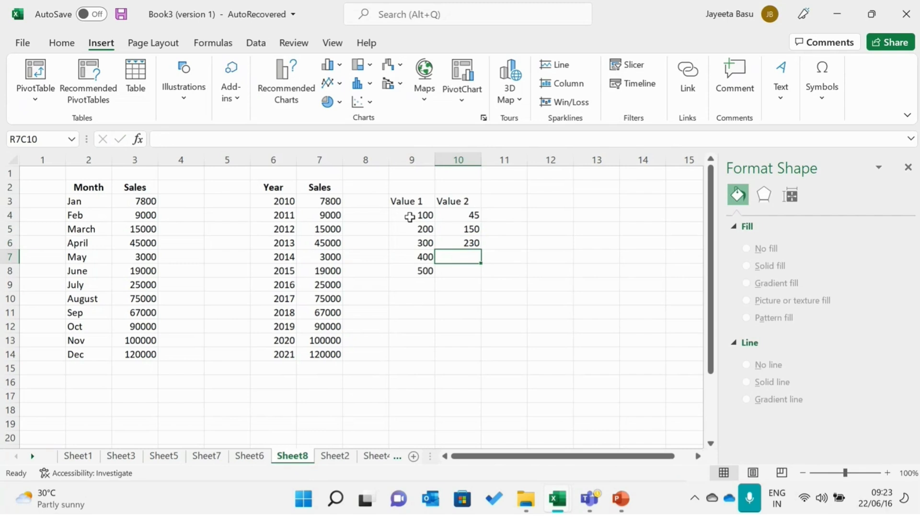
{"action": "type", "text": "370"}
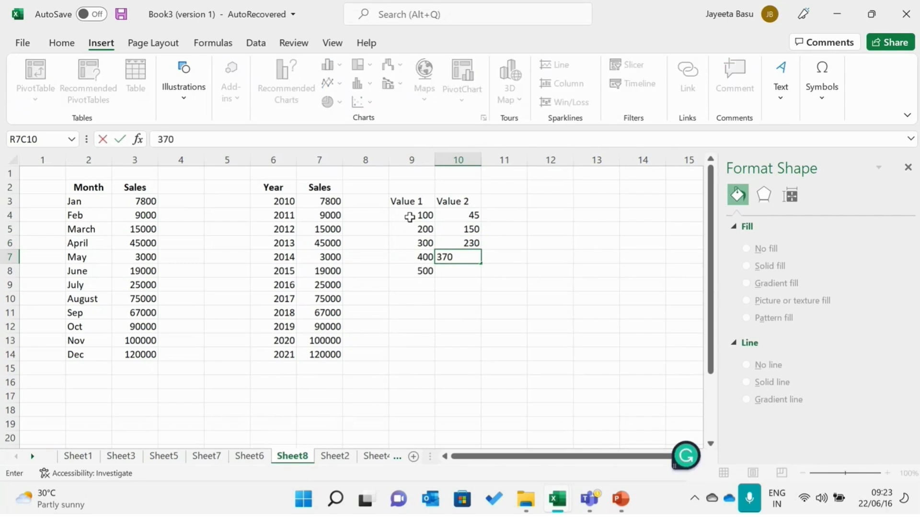
{"action": "key", "text": "Return"}
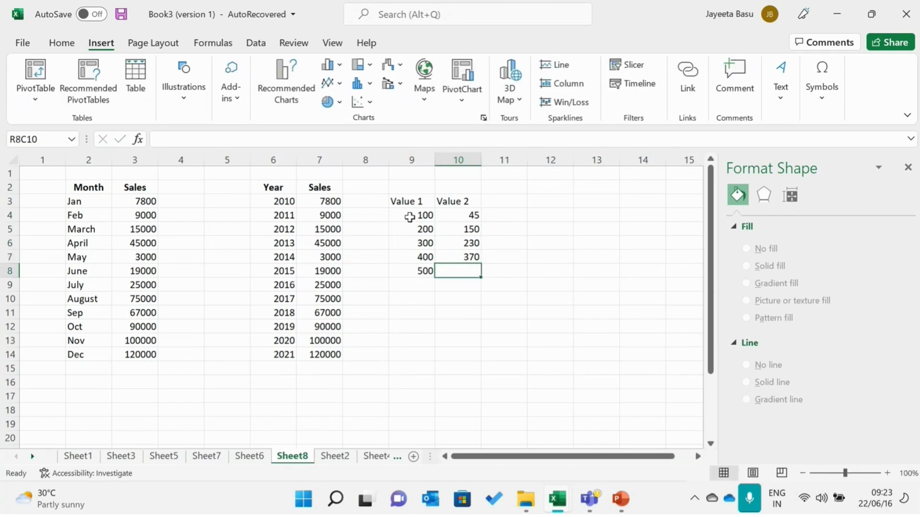
{"action": "type", "text": "420"}
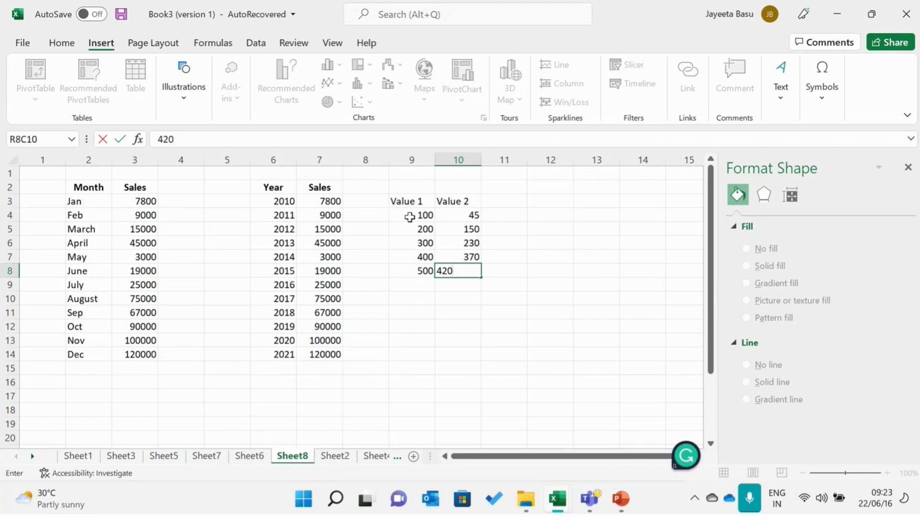
{"action": "left_click", "coordinate": [520, 217]}
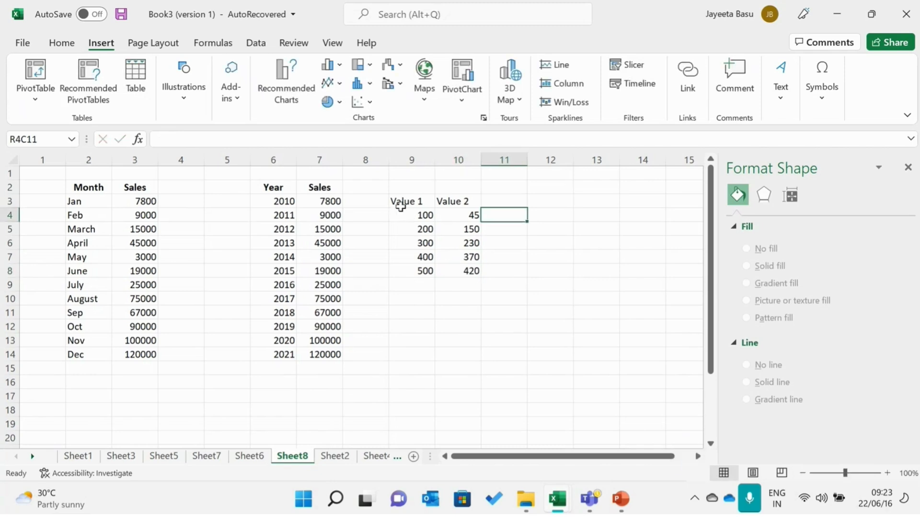
Insert a basic markers-only Scatter chart from the Value 1 and Value 2 table, including its headers.
{"action": "left_click", "coordinate": [404, 205]}
{"action": "left_click_drag", "start_coordinate": [404, 204], "coordinate": [473, 271]}
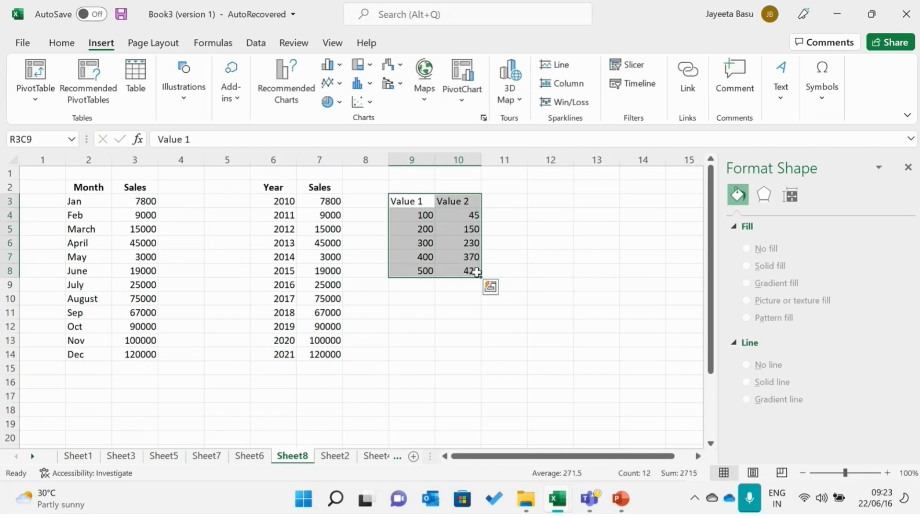
{"action": "left_click", "coordinate": [361, 102]}
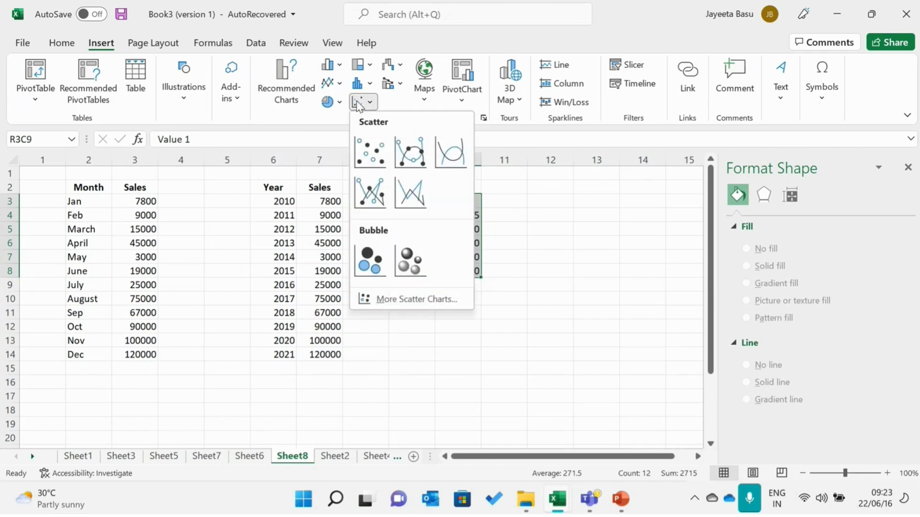
{"action": "left_click", "coordinate": [370, 151]}
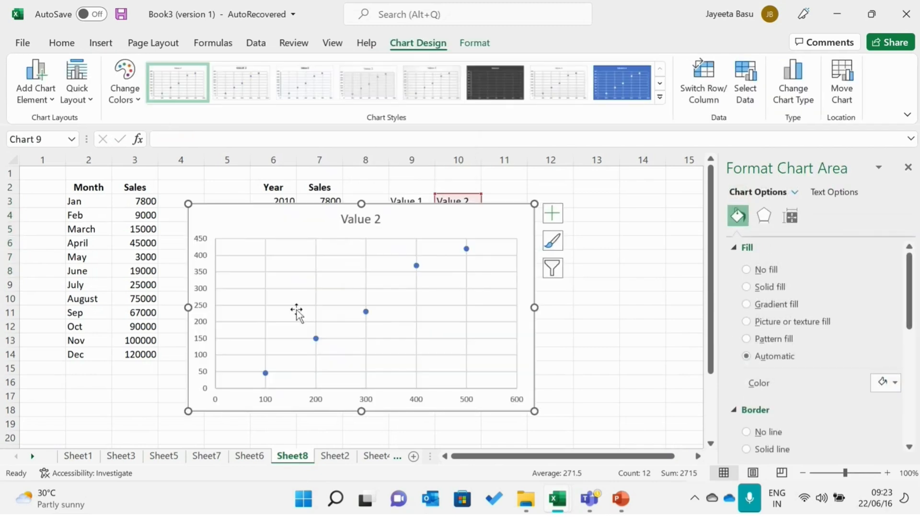
Add a trendline, axis titles and data labels to the Value 2 scatter chart.
{"action": "left_click", "coordinate": [552, 214]}
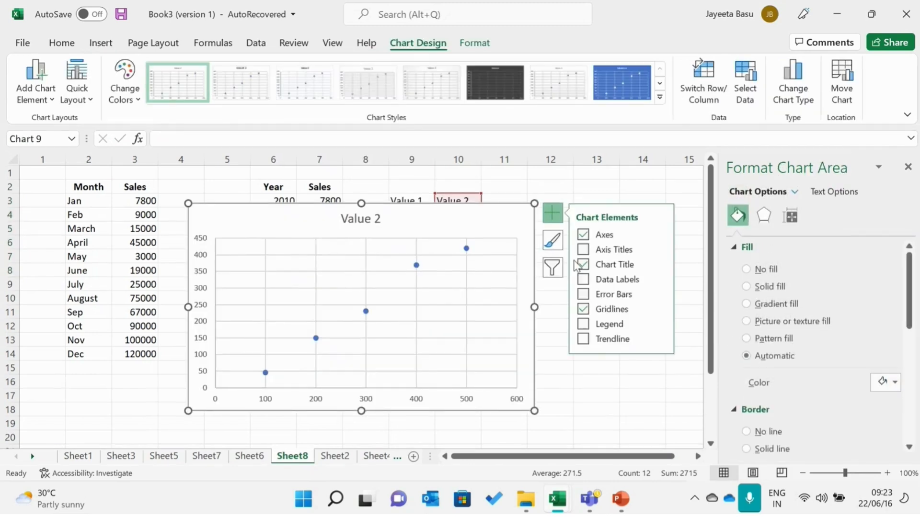
{"action": "left_click", "coordinate": [584, 339]}
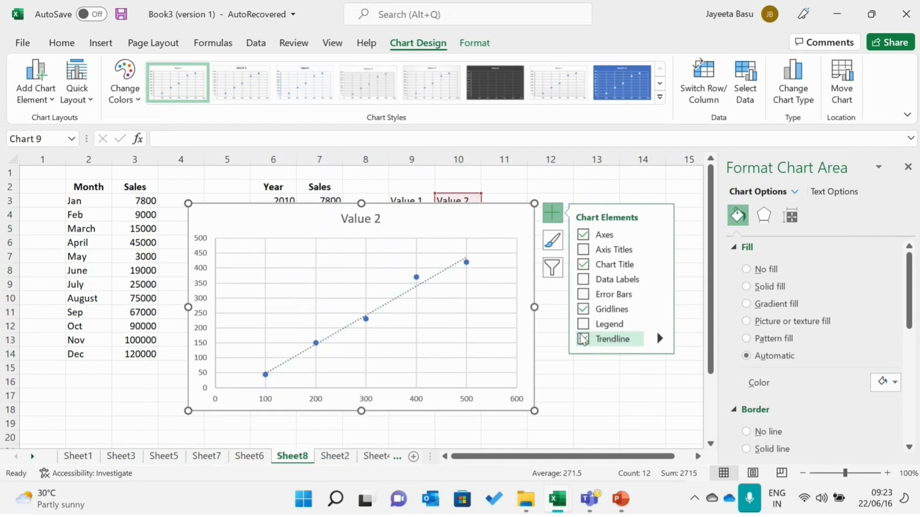
{"action": "left_click", "coordinate": [584, 250]}
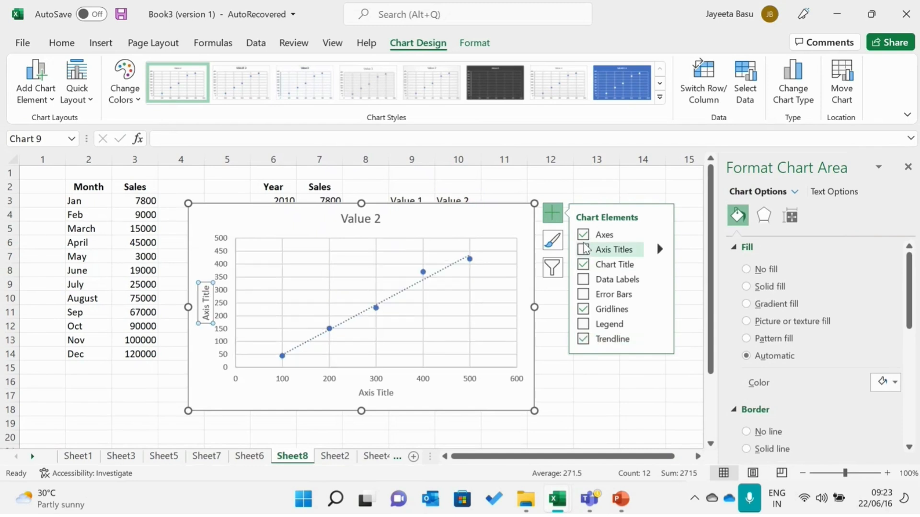
{"action": "left_click", "coordinate": [583, 279]}
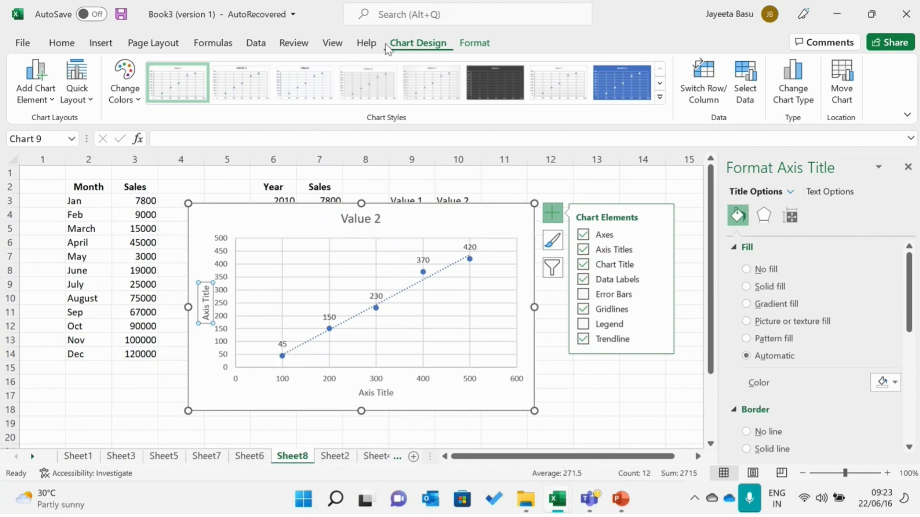
Change the Value 2 chart to Scatter with Straight Lines and Markers, and enlarge it upward and to the right.
{"action": "left_click", "coordinate": [777, 95]}
{"action": "left_click", "coordinate": [527, 94]}
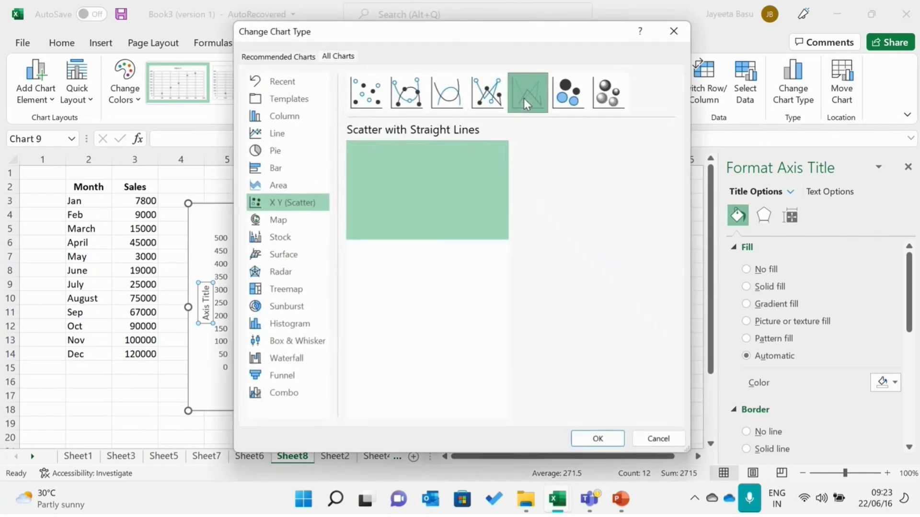
{"action": "left_click", "coordinate": [478, 96]}
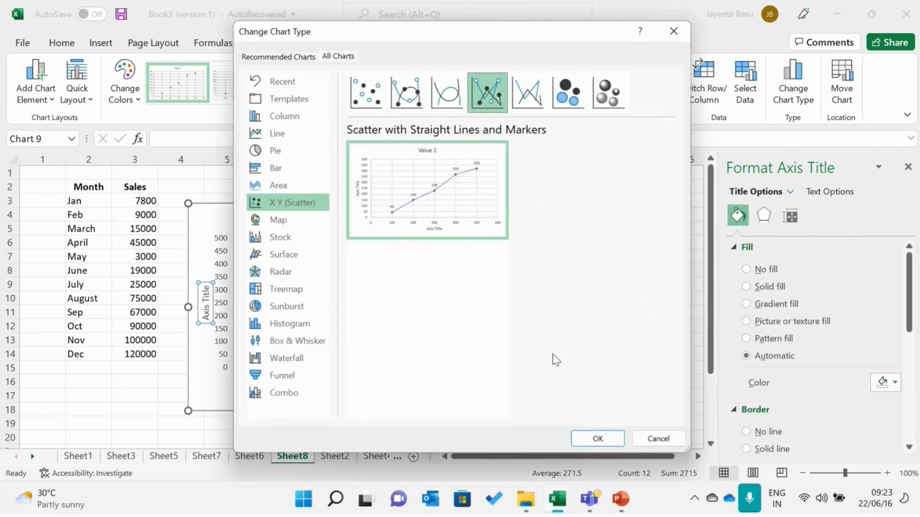
{"action": "left_click", "coordinate": [598, 438]}
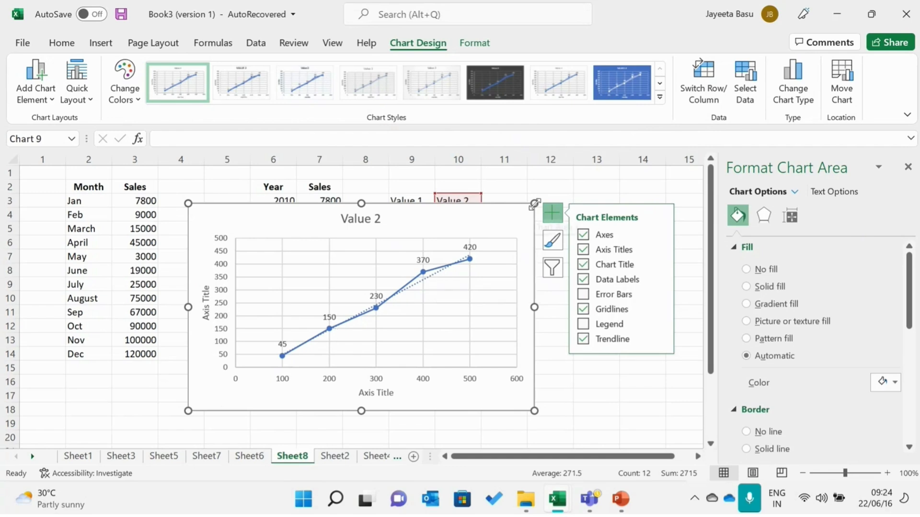
{"action": "left_click_drag", "start_coordinate": [535, 204], "coordinate": [611, 182]}
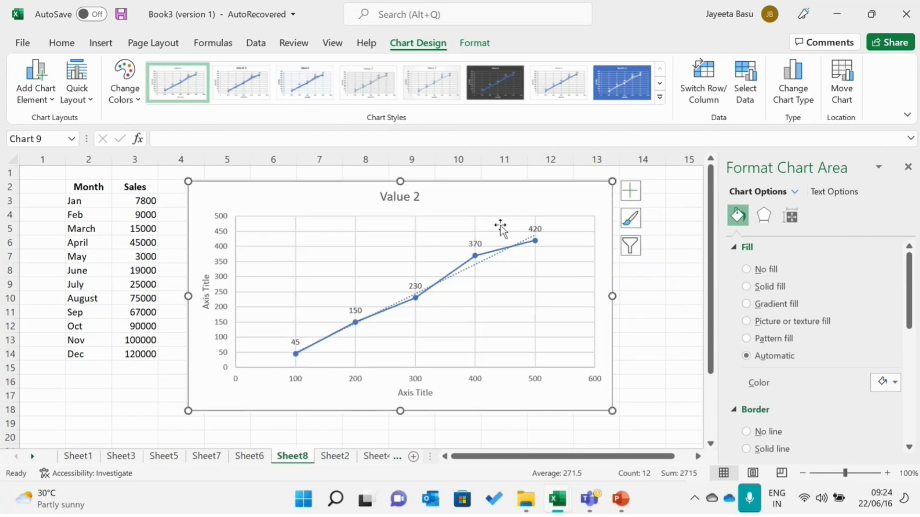